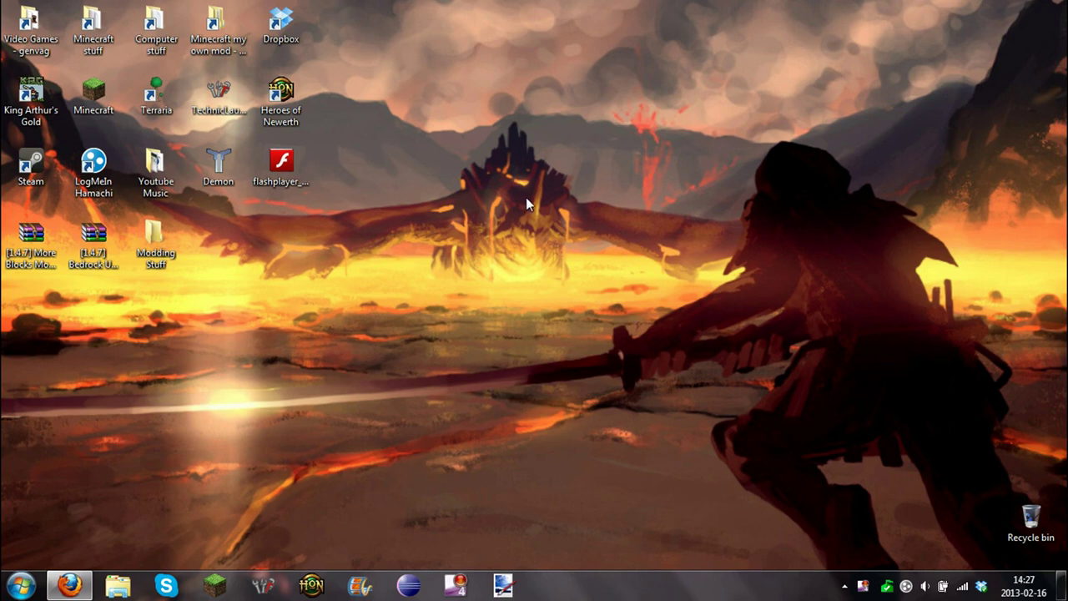
Rearrange the More Blocks More Ores and Bedrock Use Mod archive icons on the desktop
drag(411, 199, 853, 173)
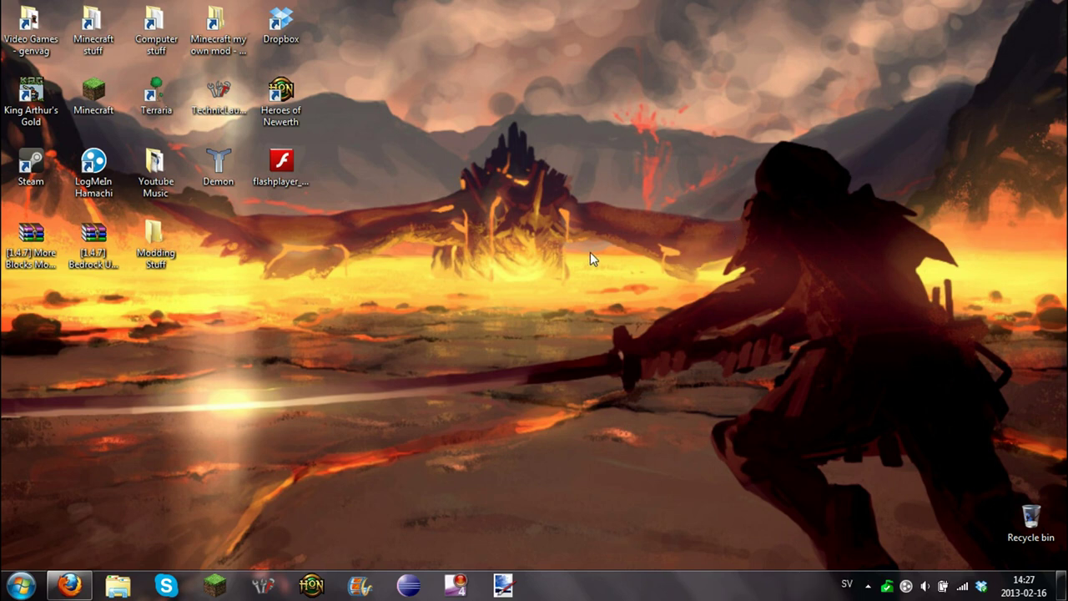
click(38, 236)
drag(38, 236, 600, 236)
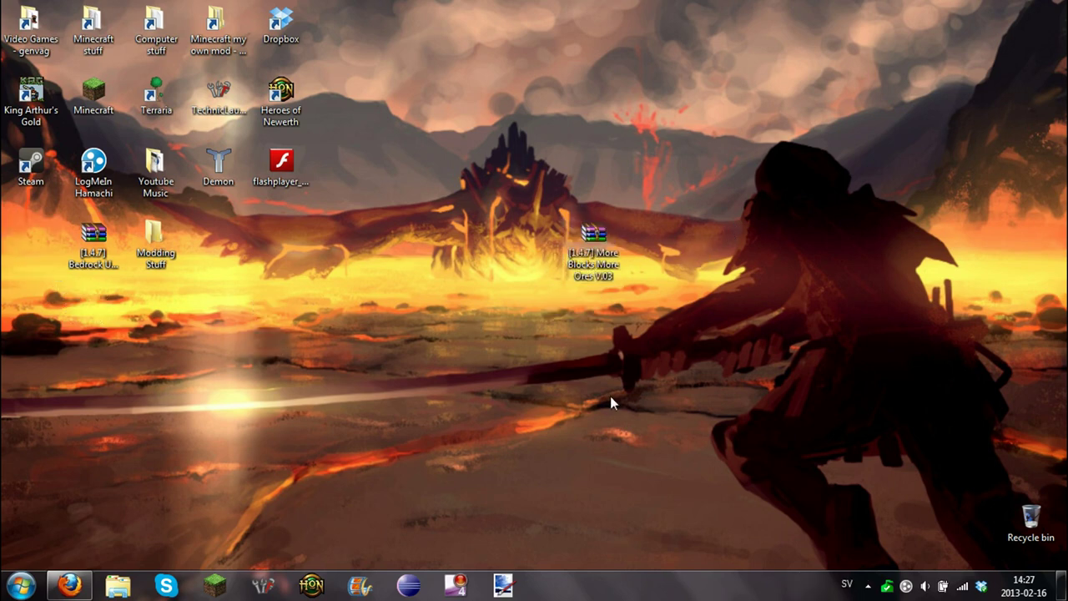
click(594, 282)
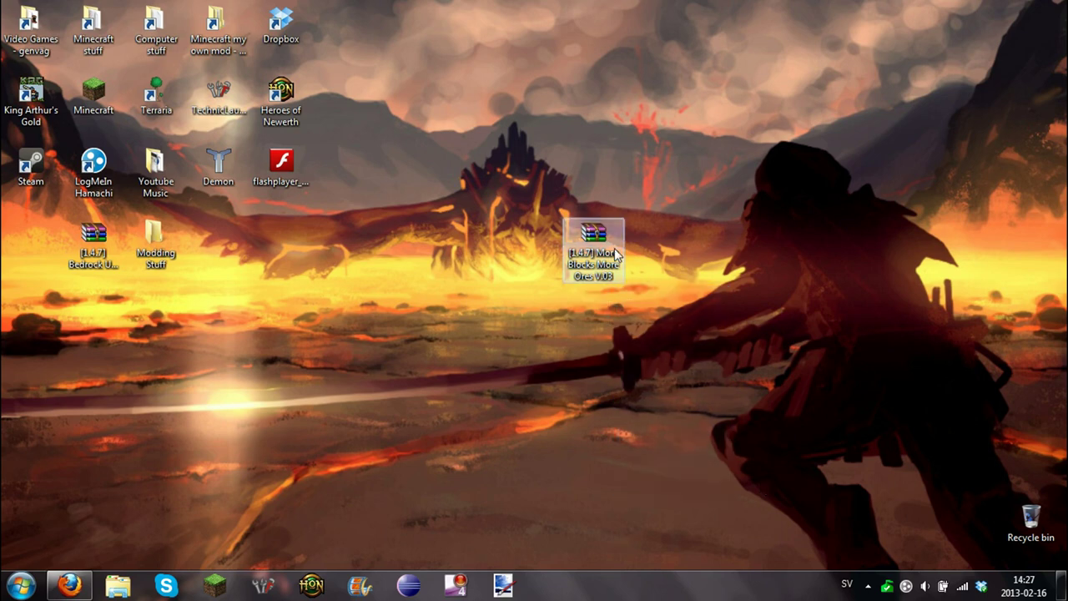
drag(614, 248, 34, 242)
click(94, 238)
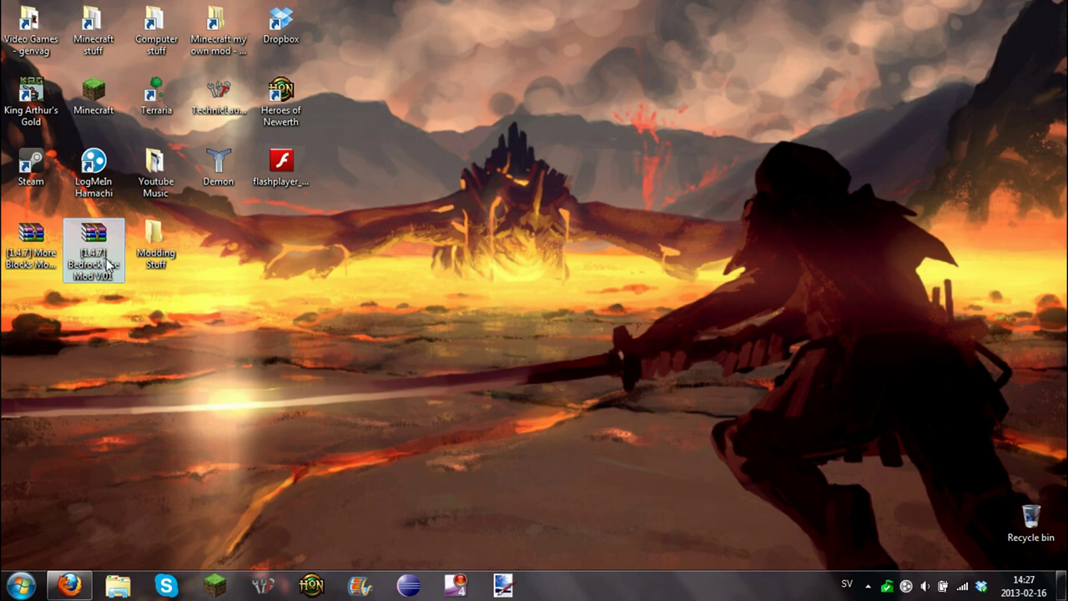
click(275, 261)
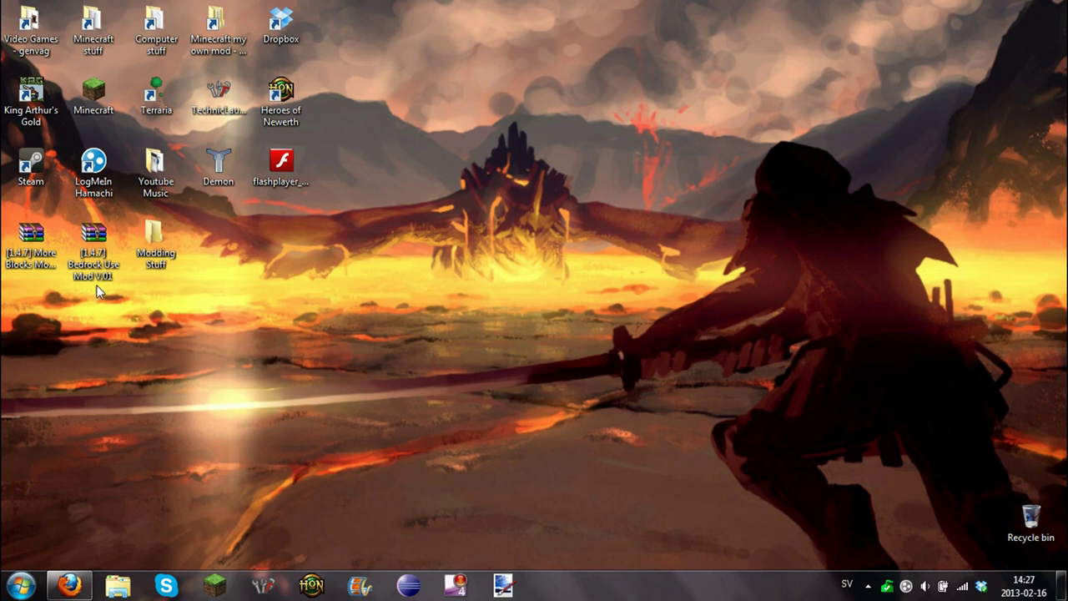
drag(105, 293, 94, 316)
Restore the forum topic and scroll the first post down to the [1.4.7] Direct V.03 link
click(70, 584)
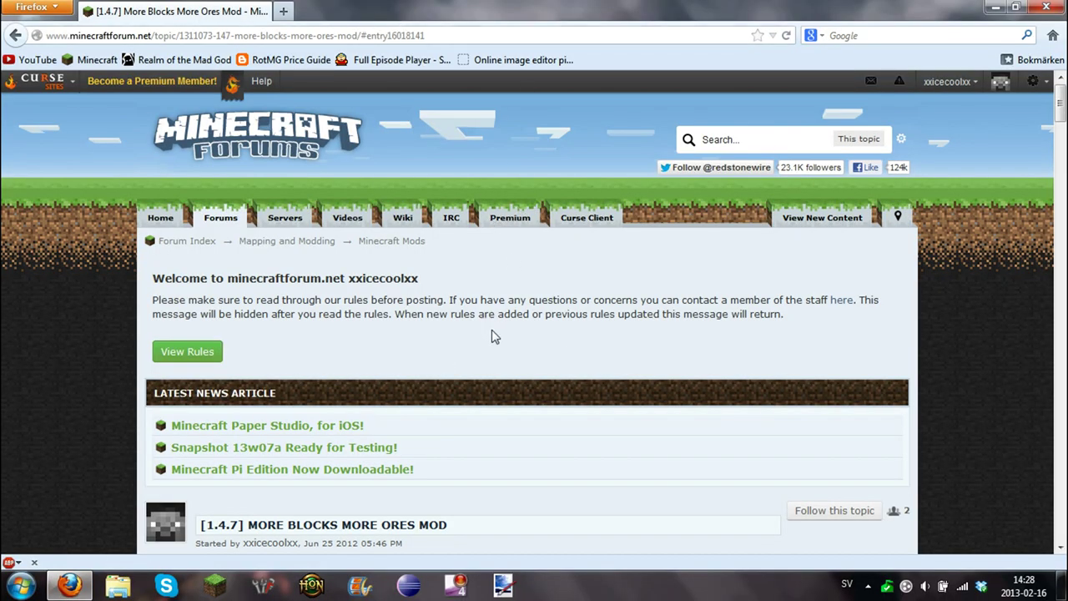
scroll(514, 360, down, 4)
scroll(511, 361, down, 4)
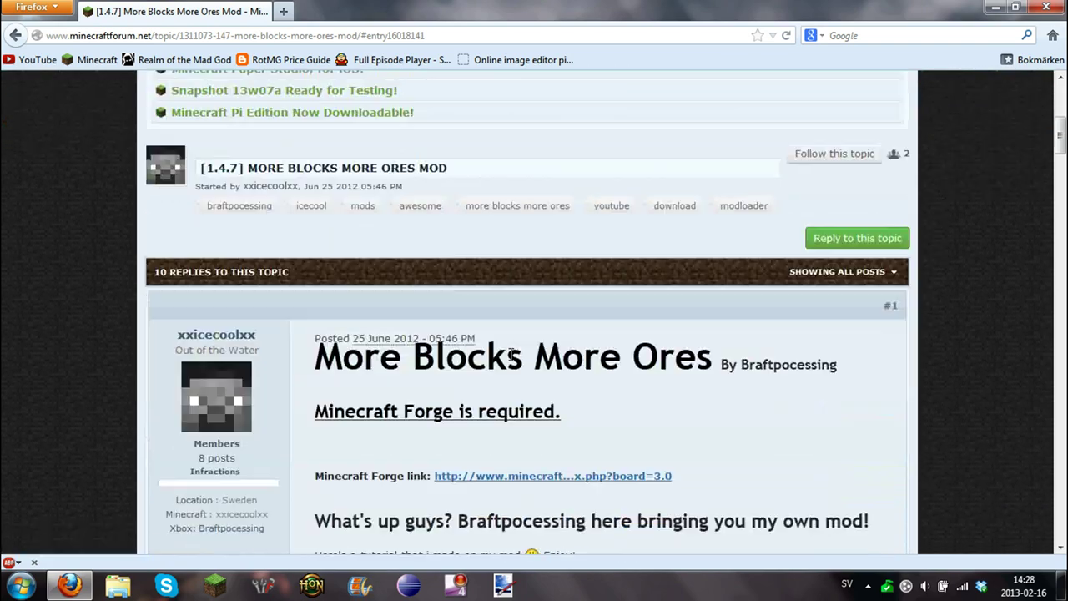
scroll(538, 379, down, 2)
scroll(601, 369, down, 4)
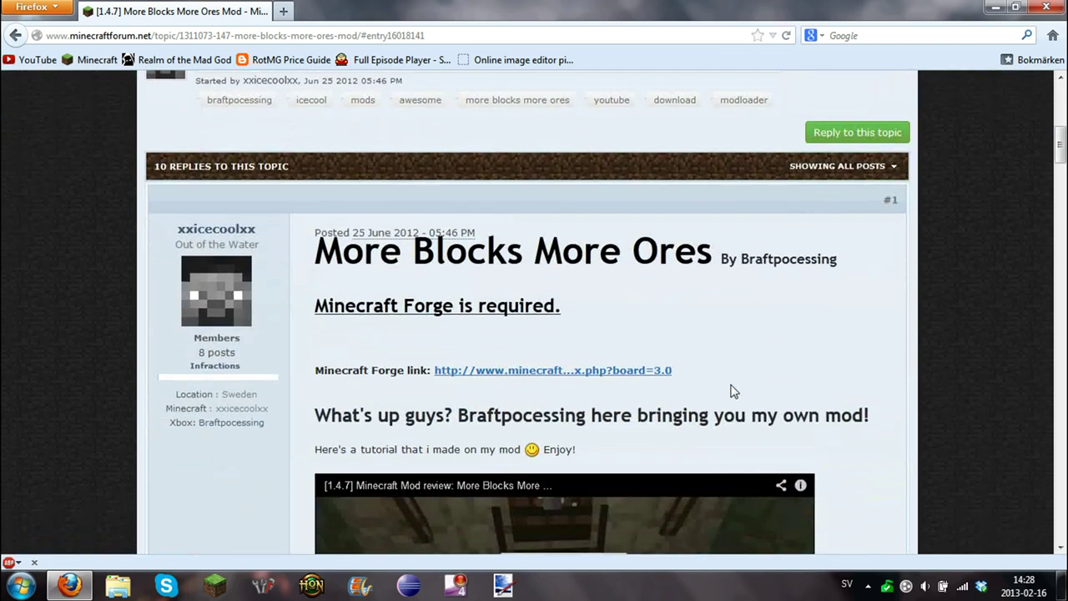
scroll(732, 389, down, 7)
scroll(782, 310, up, 1)
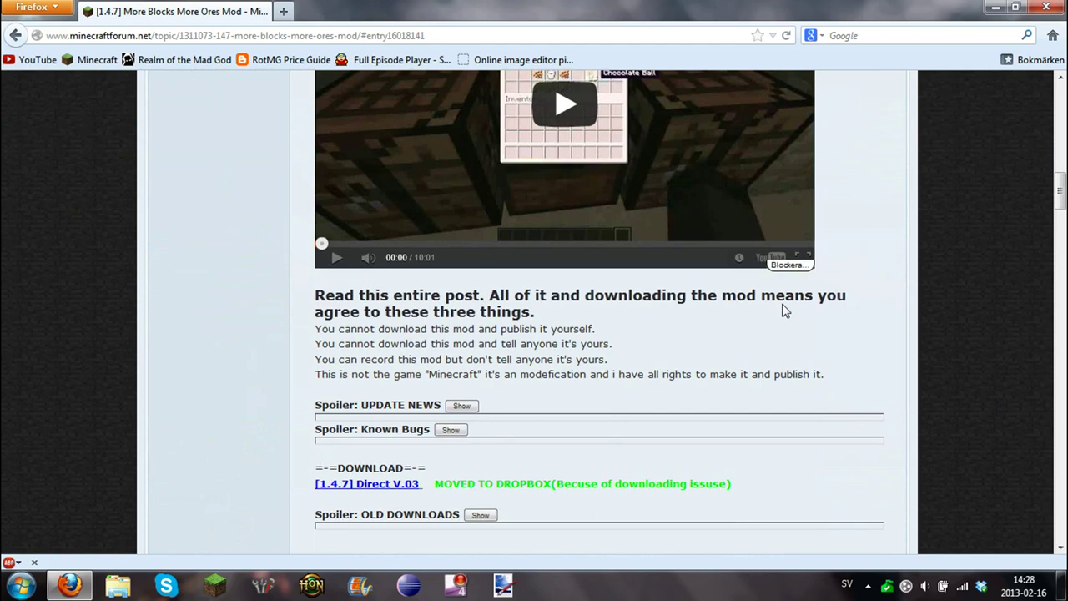
scroll(918, 266, up, 1)
scroll(902, 300, up, 3)
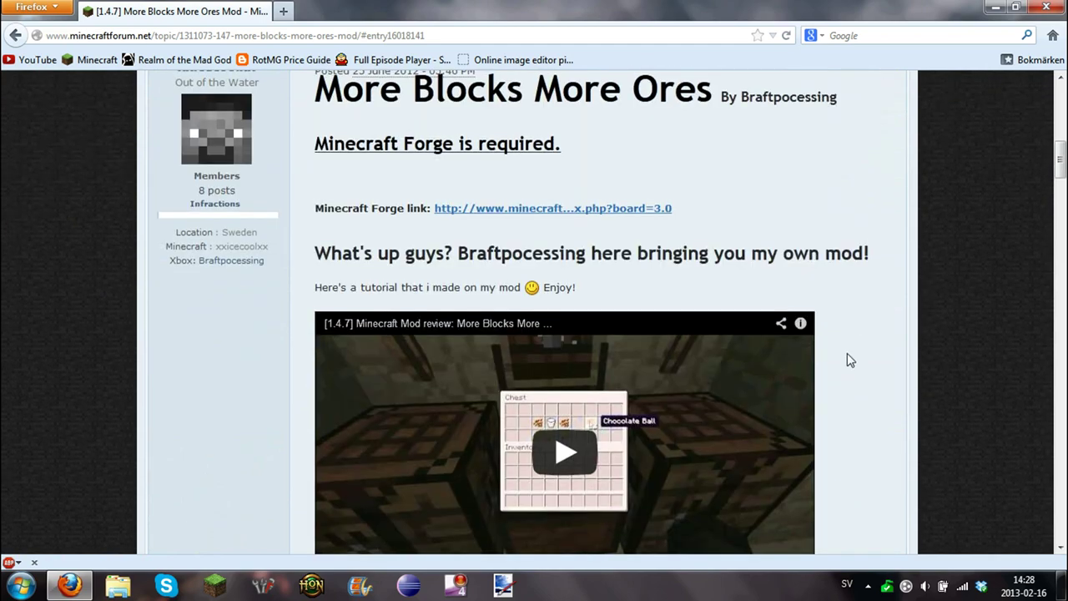
scroll(634, 334, down, 1)
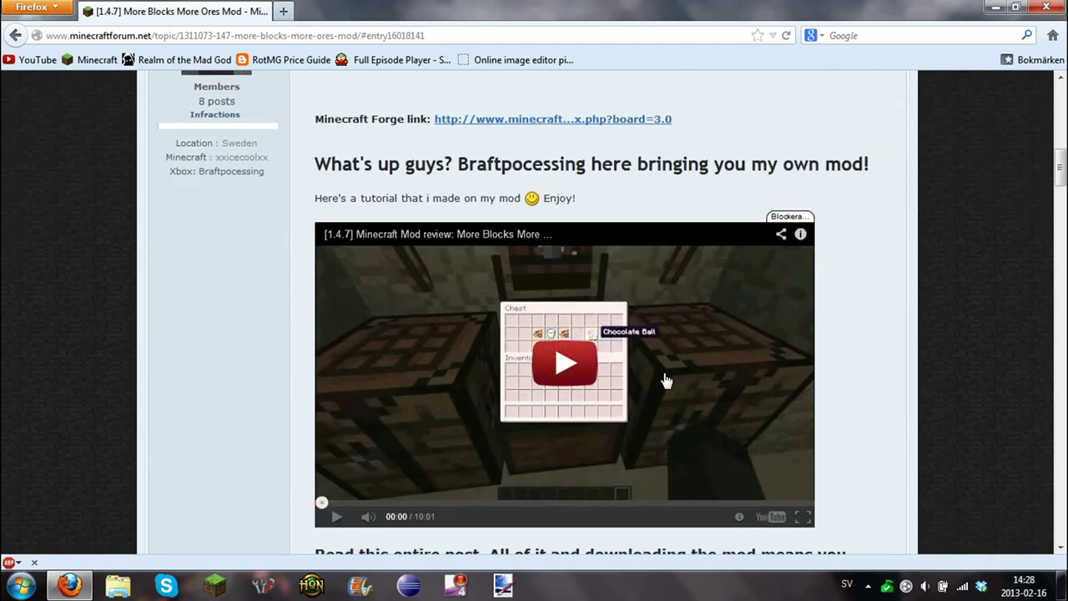
scroll(934, 340, down, 2)
scroll(877, 451, down, 1)
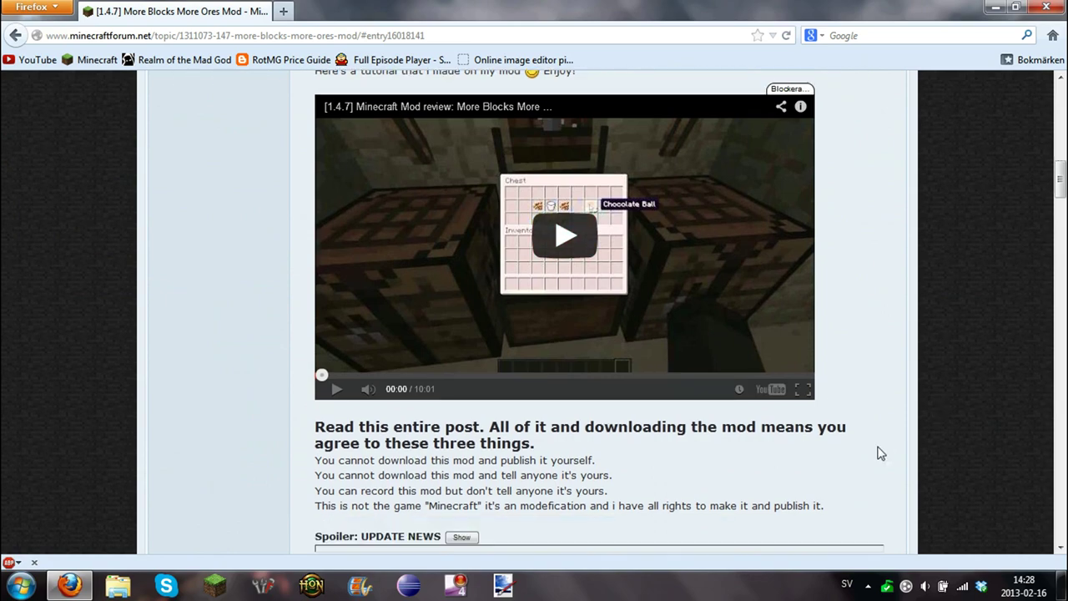
scroll(873, 451, down, 2)
scroll(721, 376, down, 2)
scroll(645, 370, down, 2)
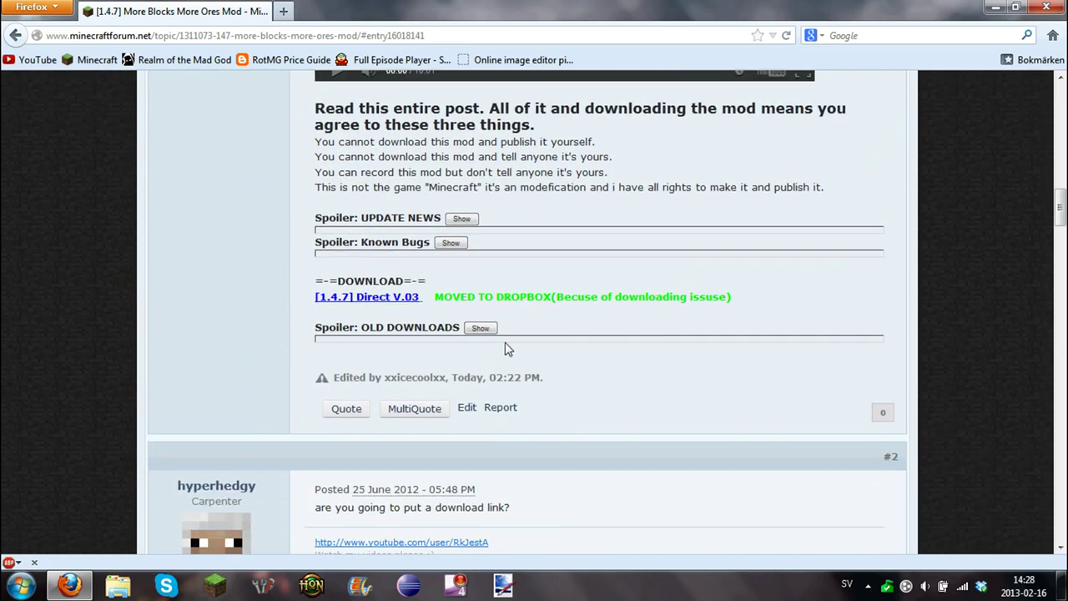
Download the [1.4.7] Direct V.03 zip and save it to disk
click(365, 300)
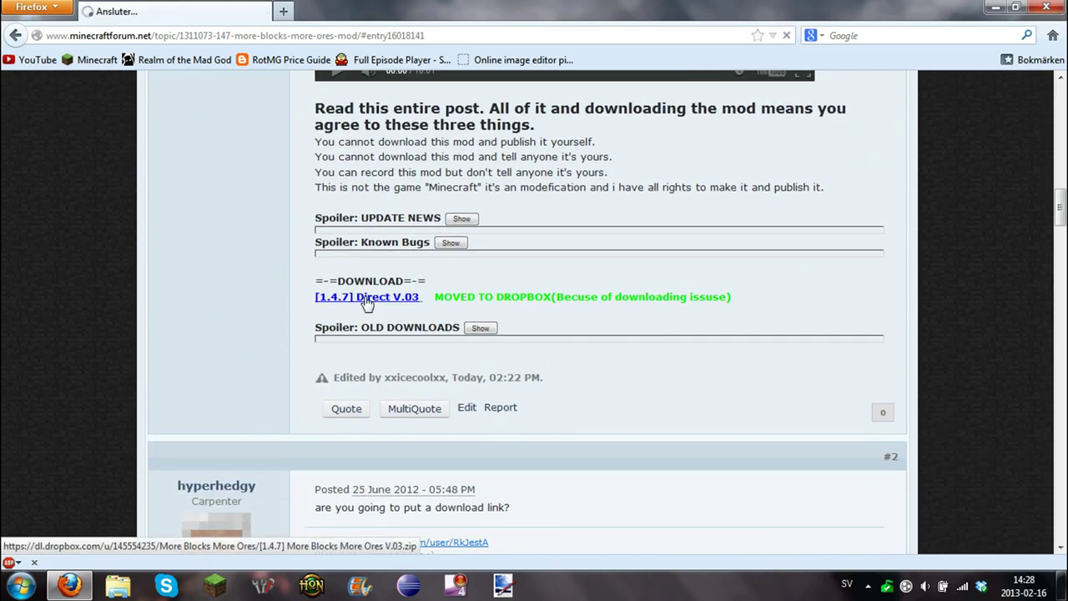
click(493, 298)
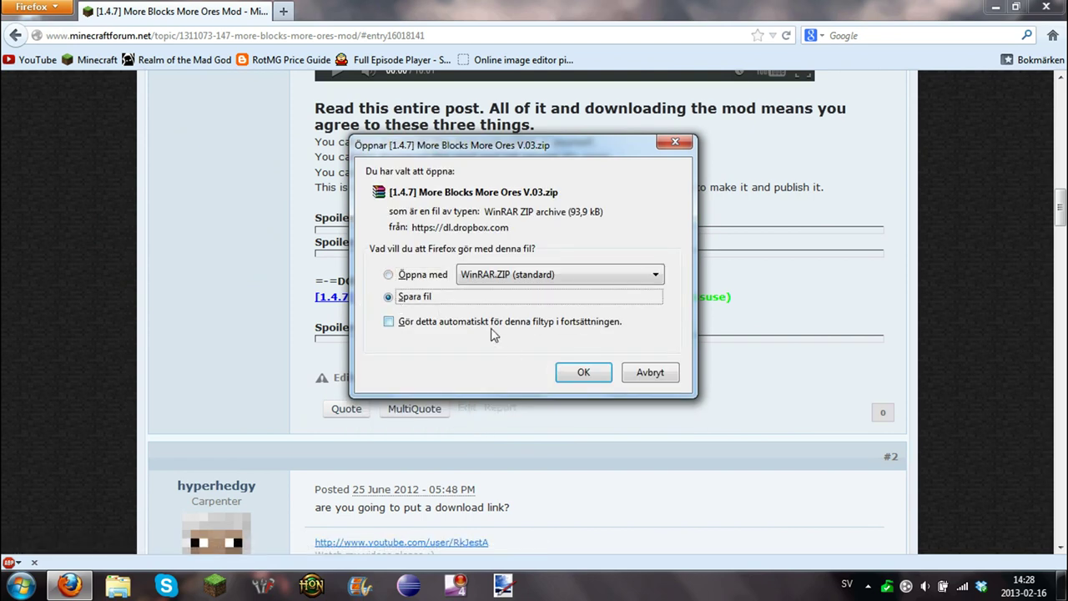
click(576, 371)
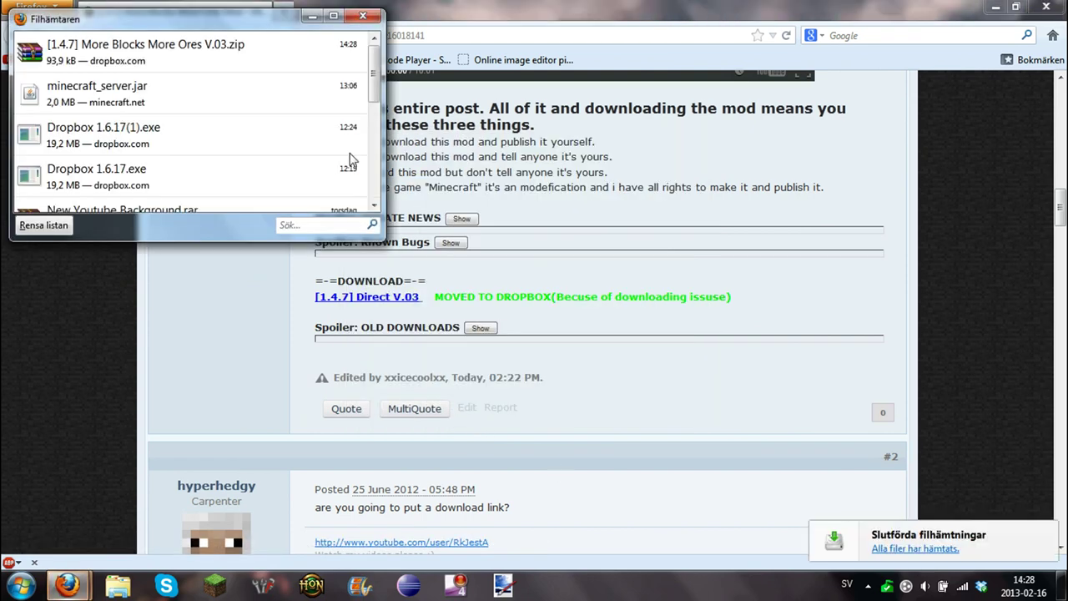
Copy the downloaded V.03 zip from Downloads onto the desktop, keeping both files
right_click(310, 67)
click(342, 97)
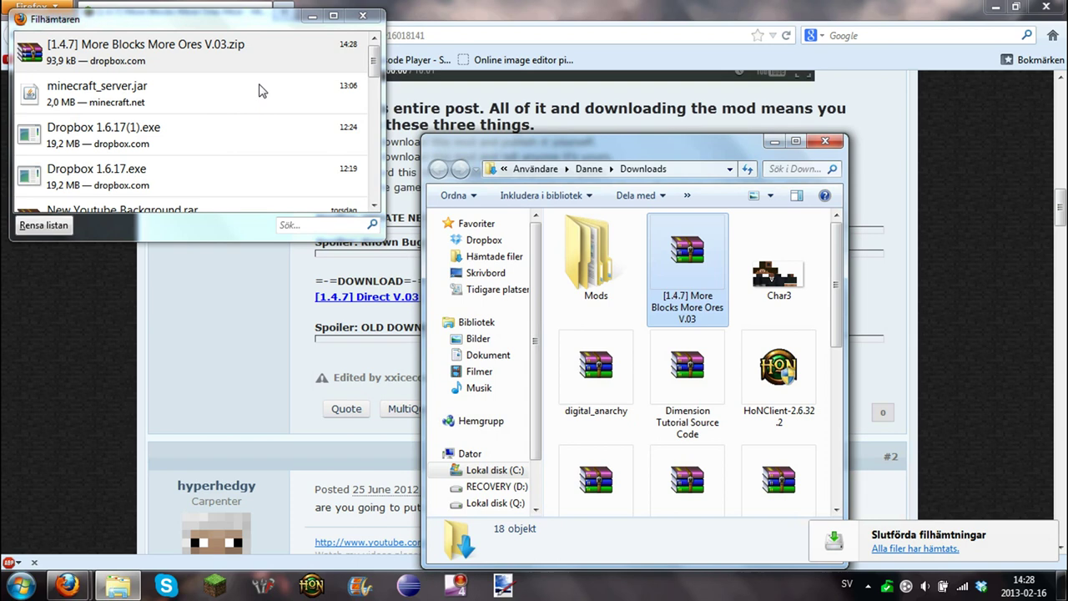
click(705, 294)
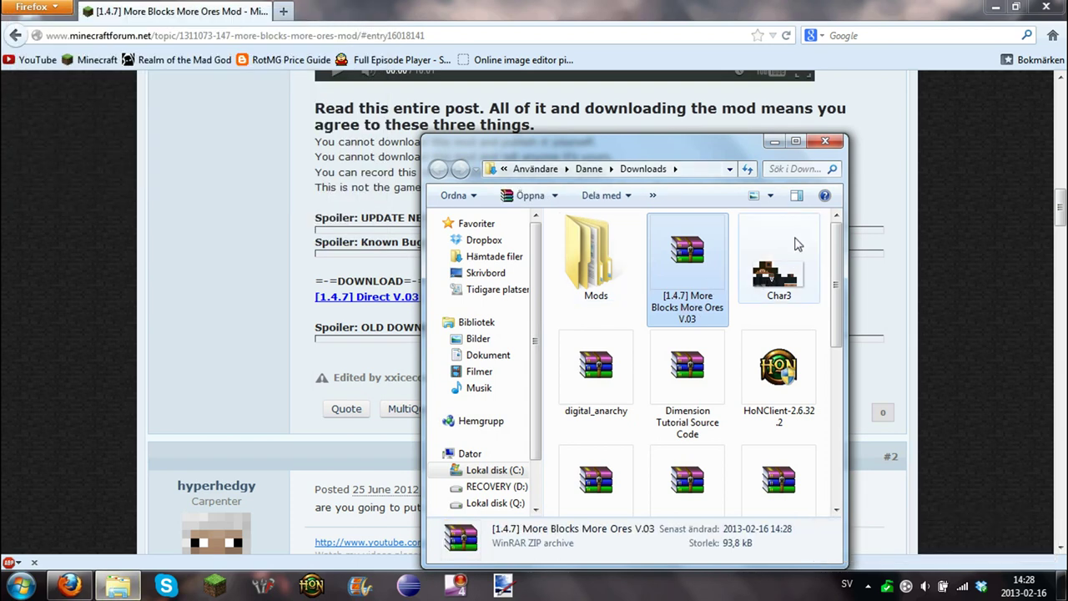
click(996, 6)
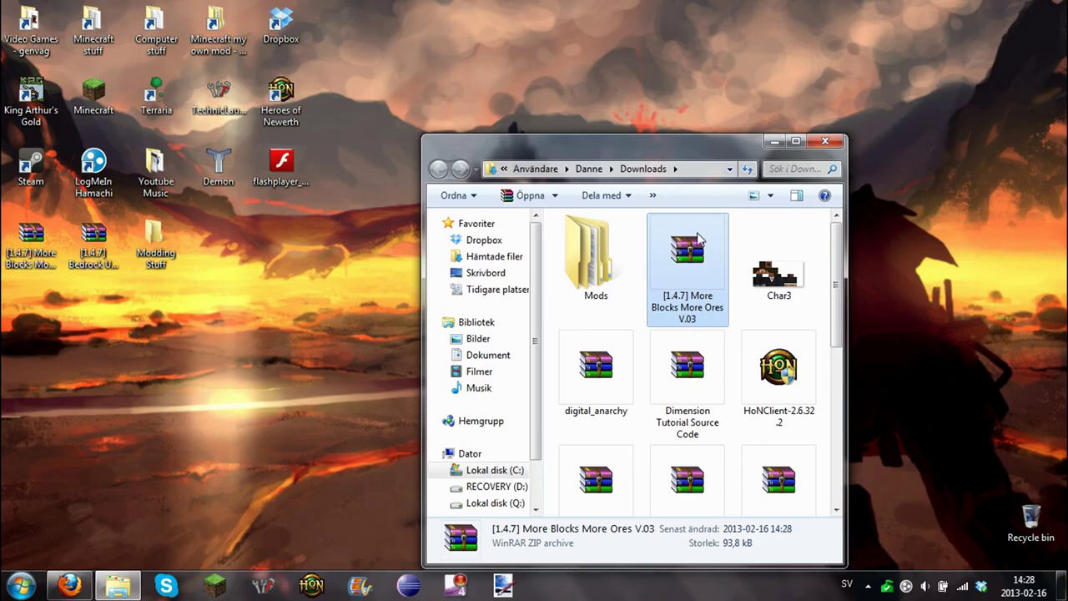
drag(692, 247, 286, 352)
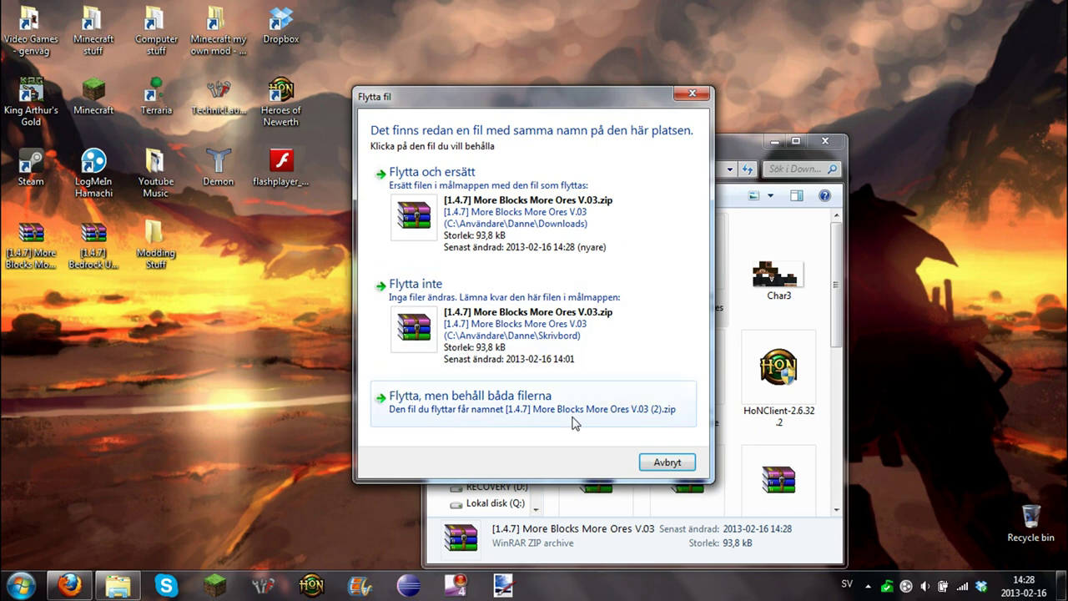
click(568, 420)
mouse_move(365, 209)
mouse_down()
mouse_move(256, 334)
mouse_move(424, 194)
mouse_move(579, 227)
mouse_move(596, 248)
mouse_up()
click(824, 141)
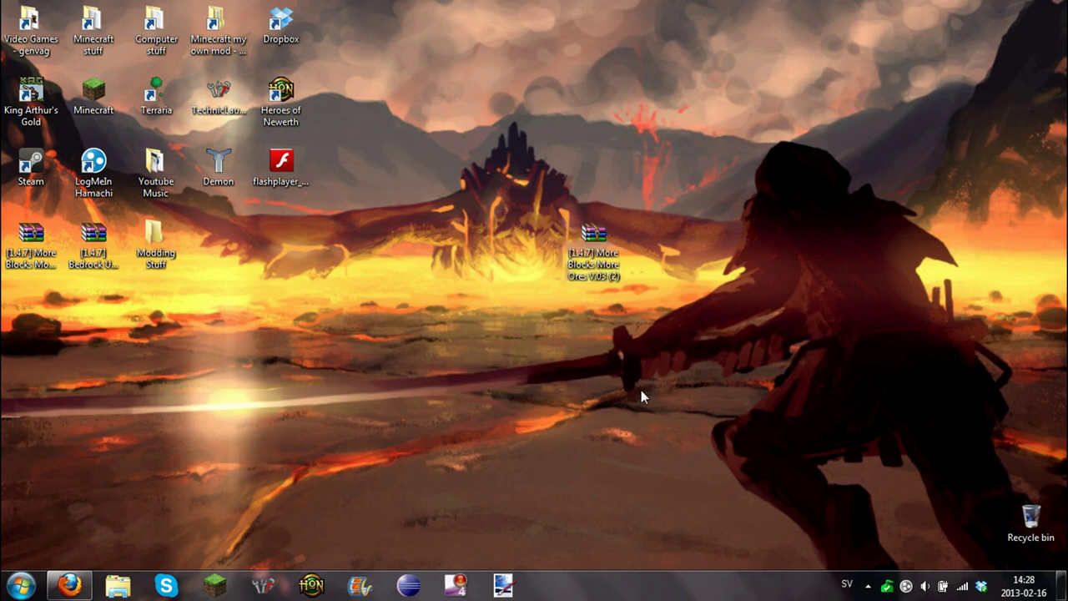
Follow the Minecraft Forge link in post #1 and browse the Forge Releases board
click(69, 585)
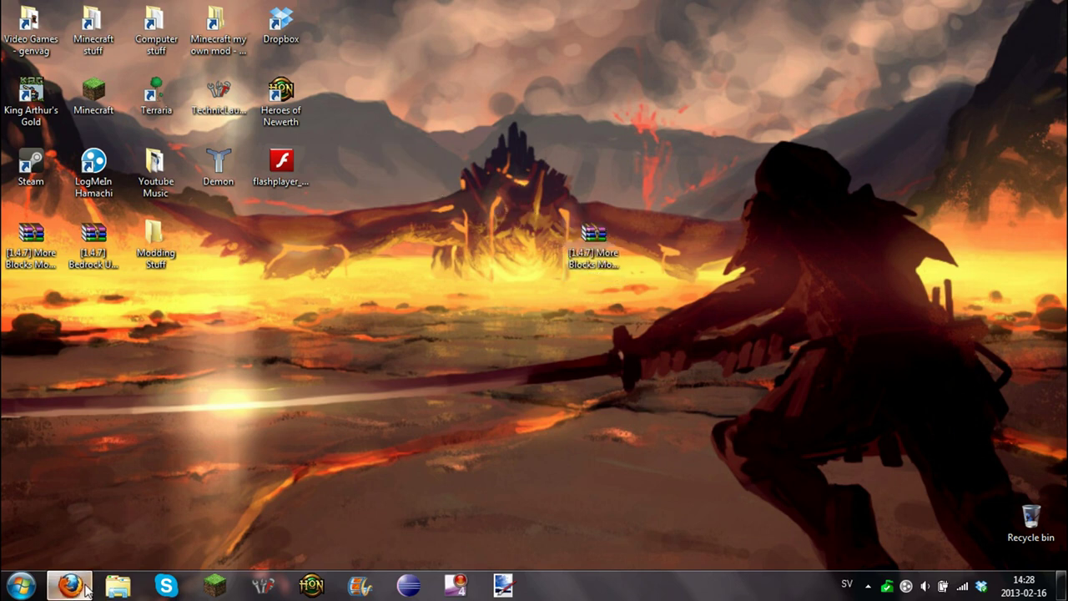
scroll(589, 322, up, 10)
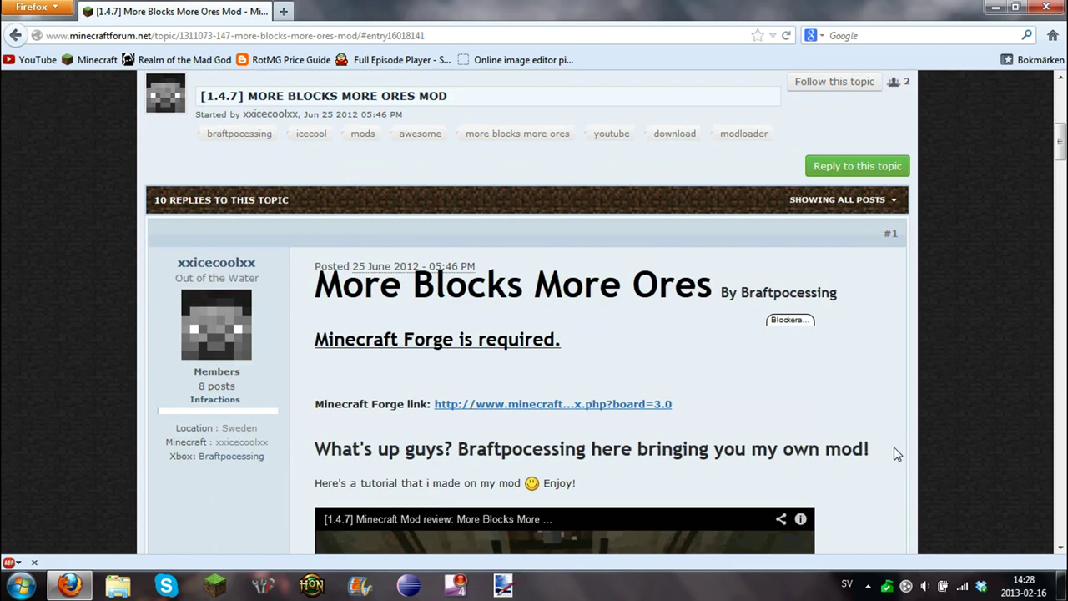
scroll(588, 323, up, 3)
scroll(588, 322, down, 3)
drag(589, 322, 314, 322)
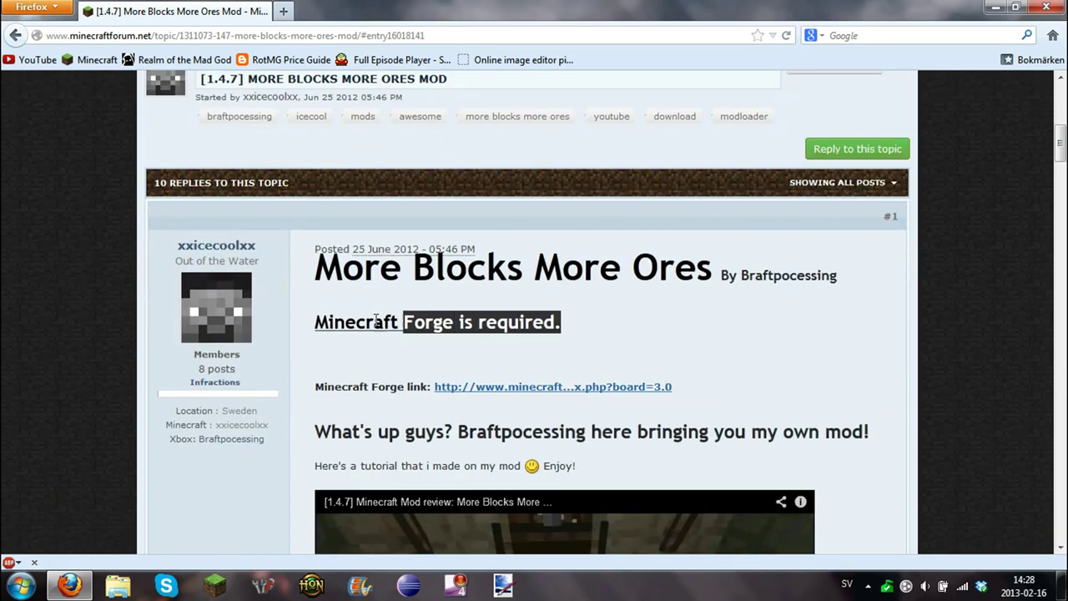
drag(314, 387, 343, 388)
click(356, 403)
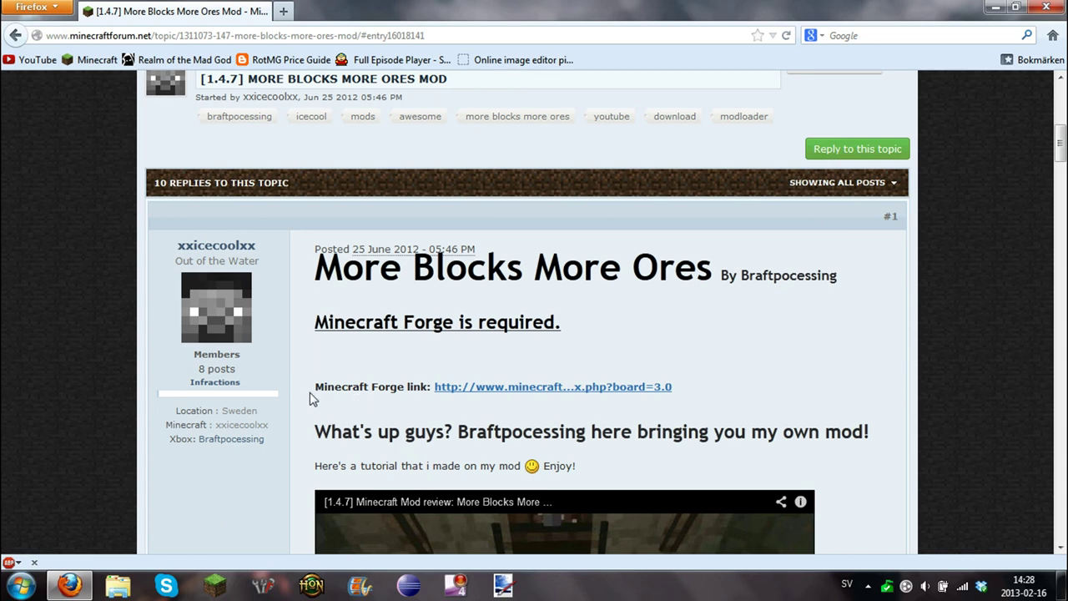
click(507, 393)
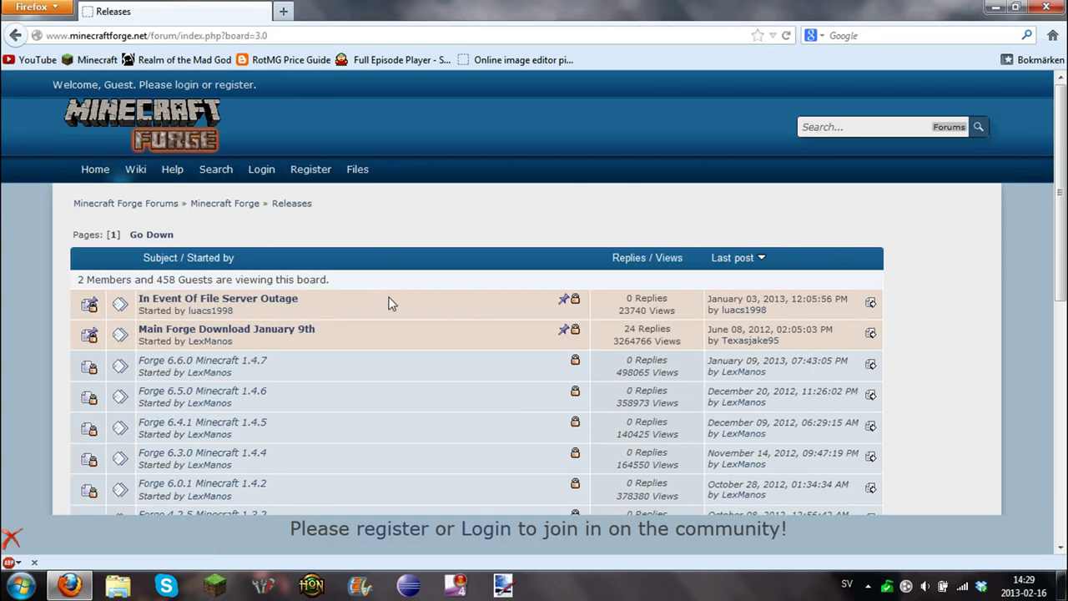
scroll(393, 343, down, 1)
scroll(393, 342, down, 2)
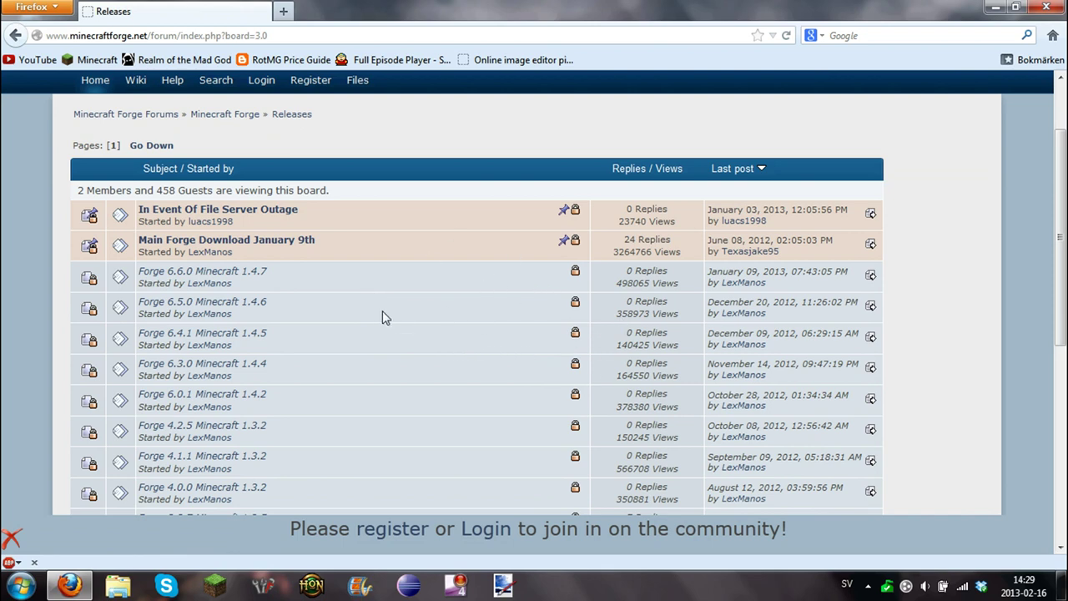
Open the Forge 6.6.0 Minecraft 1.4.7 topic and locate its Universal download link
click(236, 276)
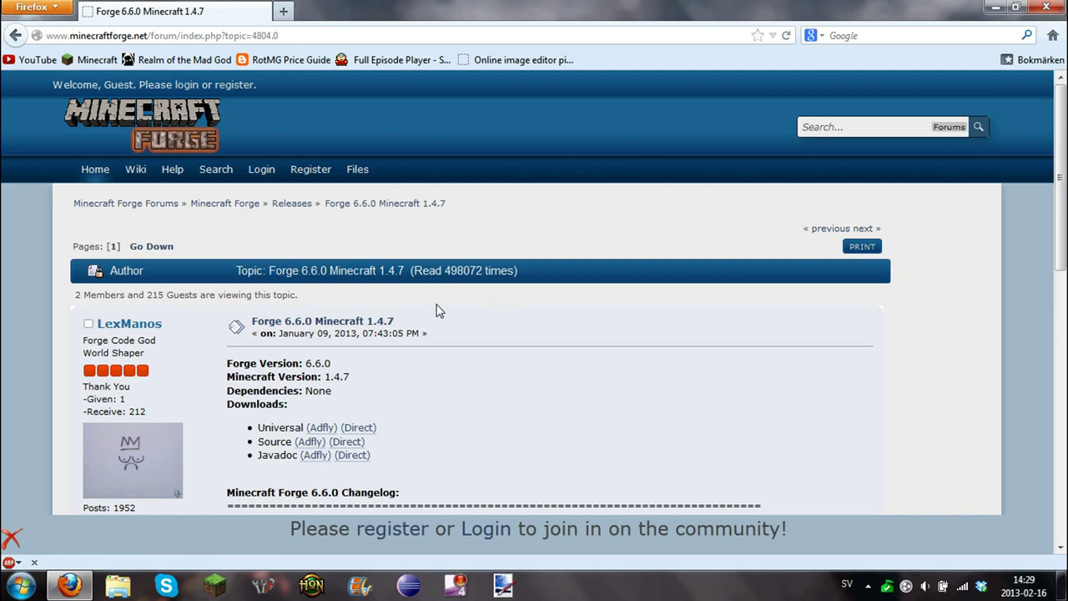
scroll(409, 309, down, 4)
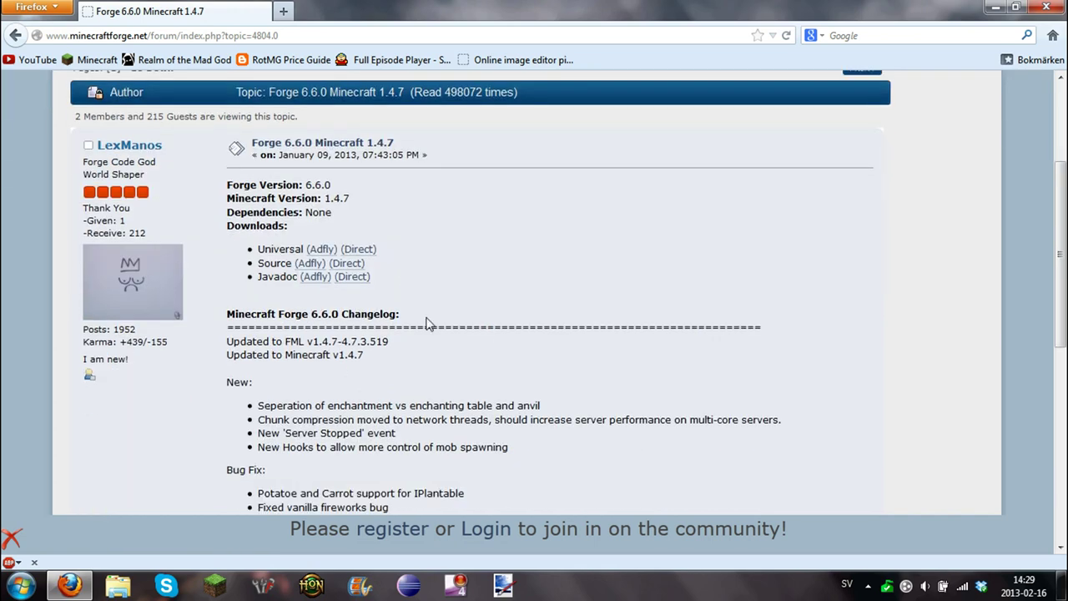
scroll(585, 298, up, 4)
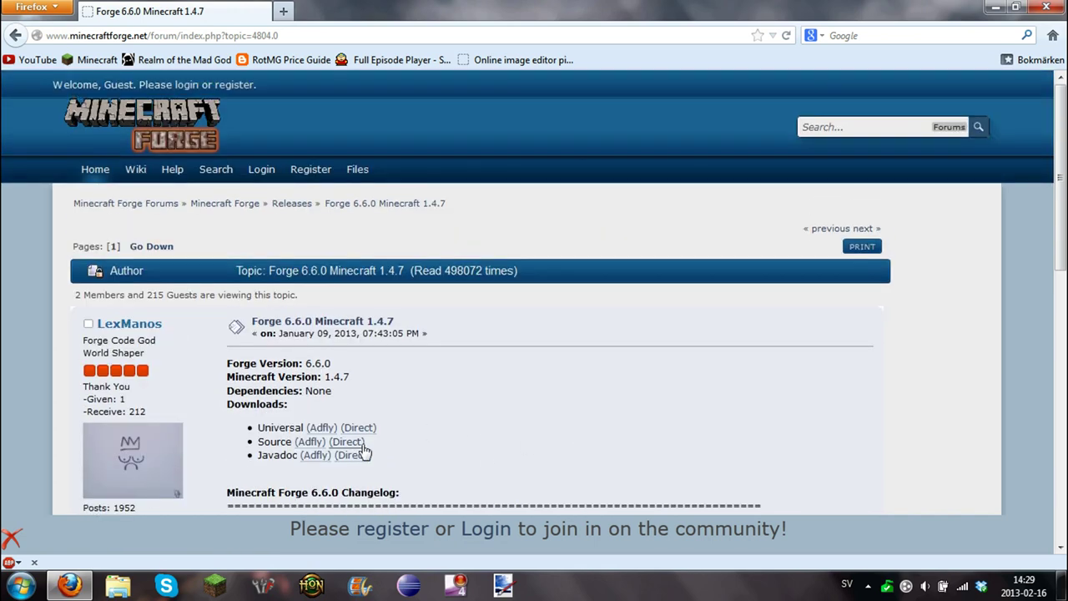
scroll(398, 465, down, 2)
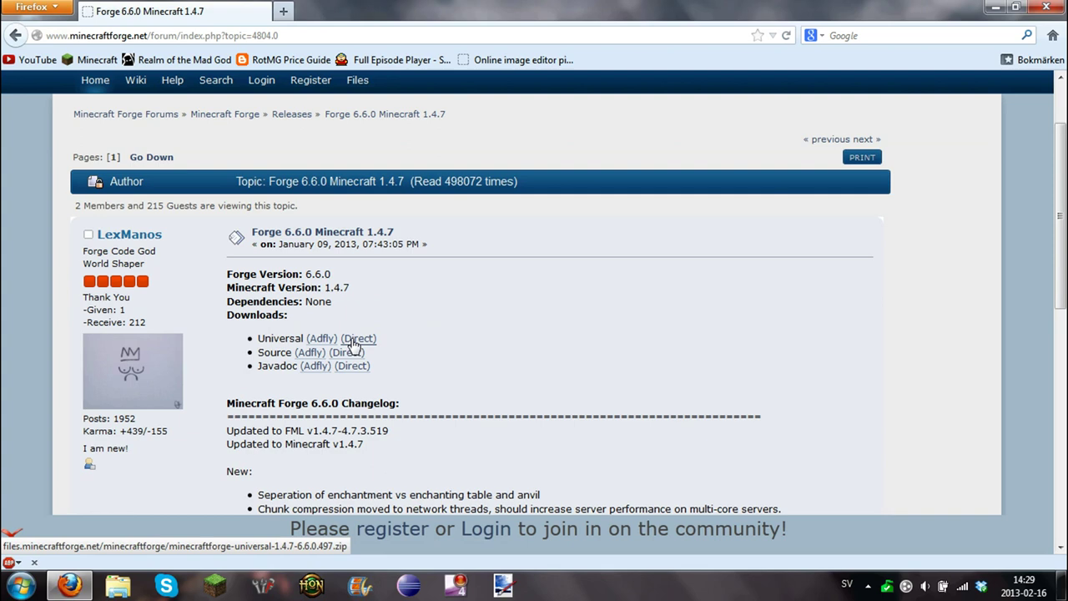
drag(250, 338, 294, 338)
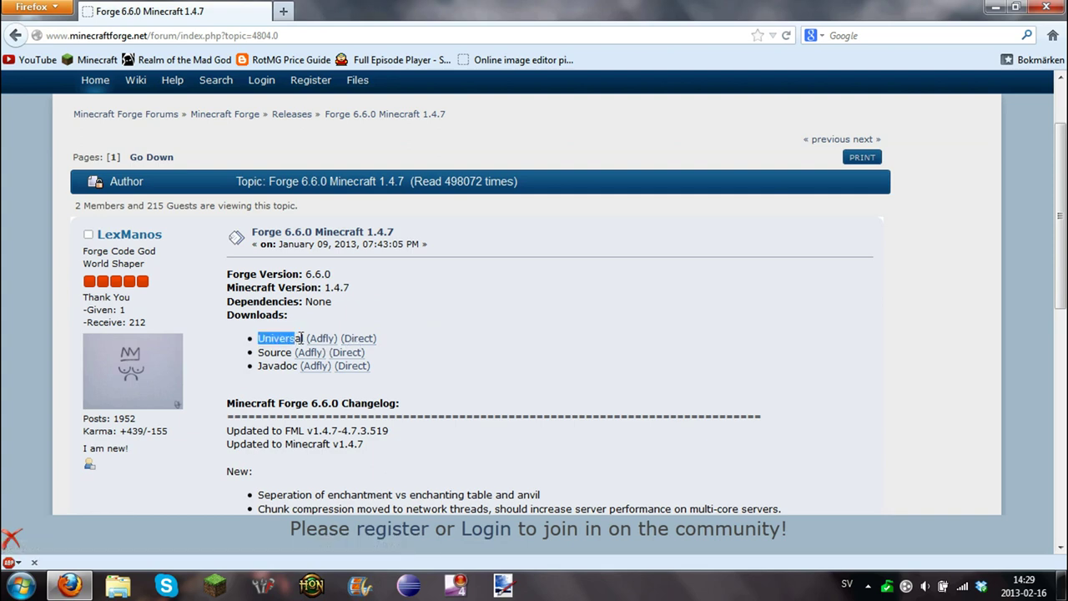
click(363, 295)
Save the Forge universal 1.4.7-6.6.0.497 zip and show it in its folder
click(372, 345)
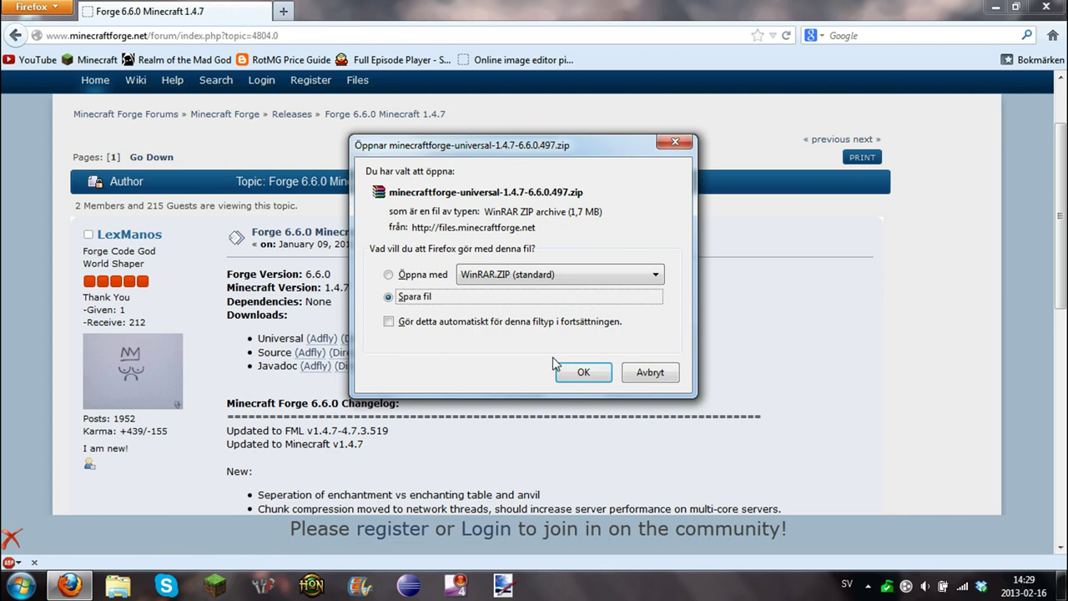
click(558, 367)
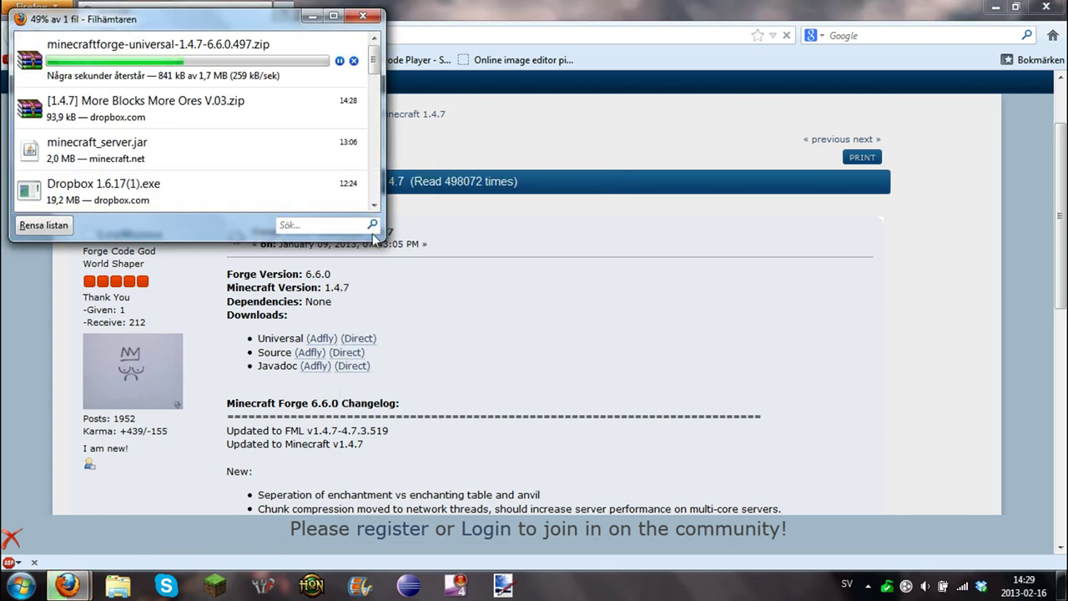
right_click(194, 64)
click(255, 108)
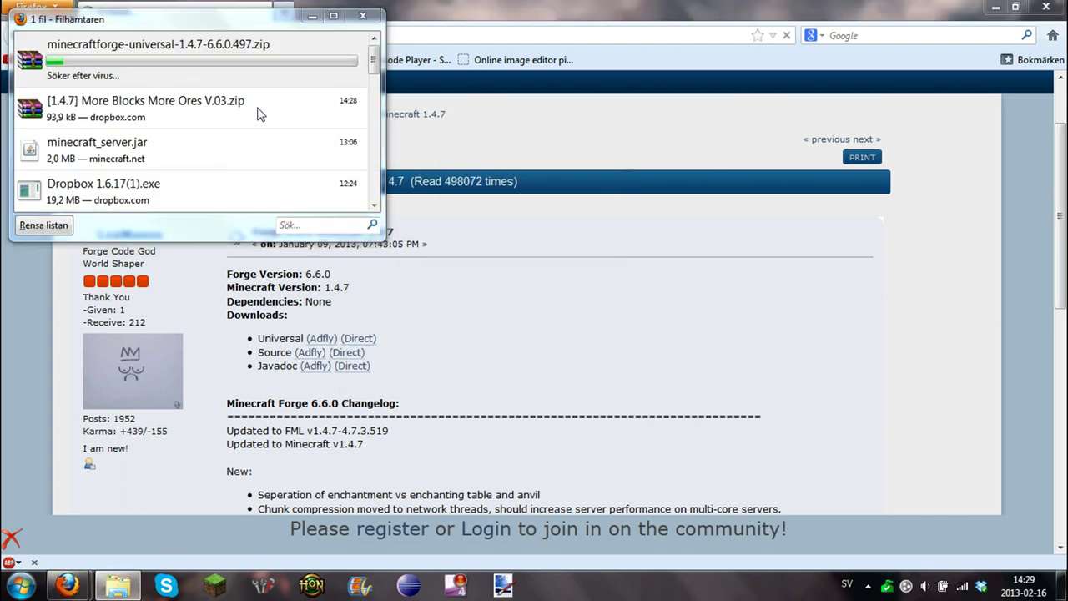
Copy the Forge universal zip onto the desktop and return to the Forge topic
click(378, 20)
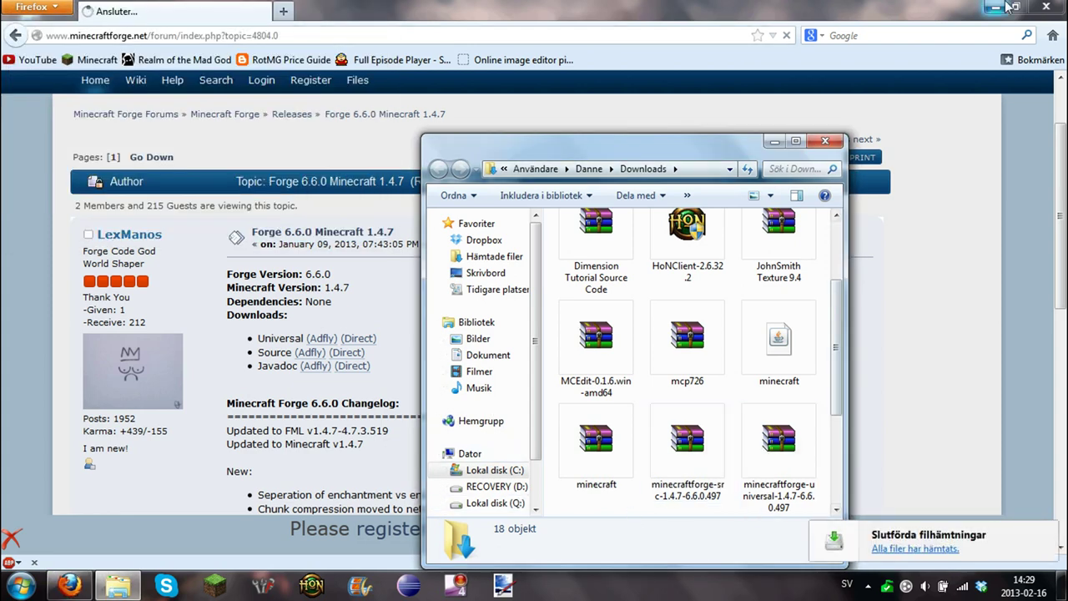
click(998, 7)
mouse_move(778, 451)
mouse_down()
mouse_move(350, 170)
mouse_move(467, 38)
mouse_move(526, 246)
mouse_up()
click(824, 141)
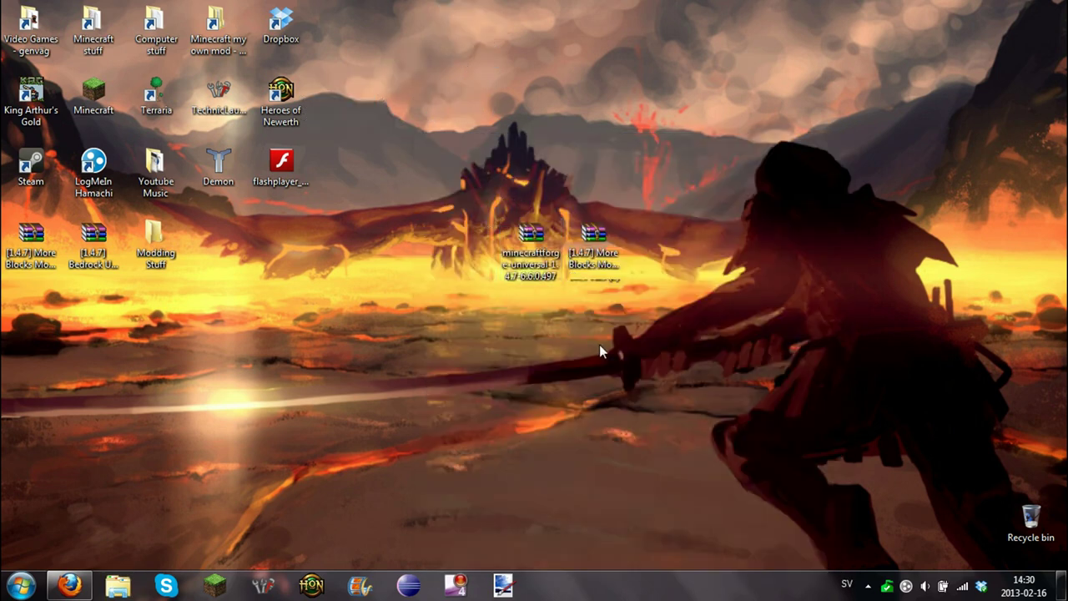
click(70, 585)
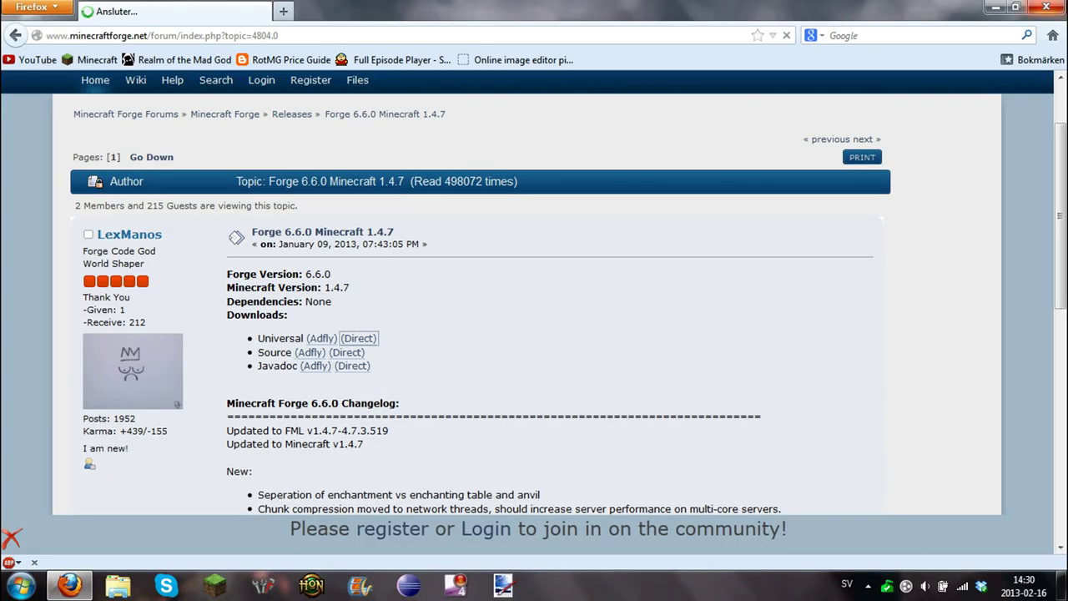
Enable Force update in the launcher options and open the .minecraft game folder
click(994, 7)
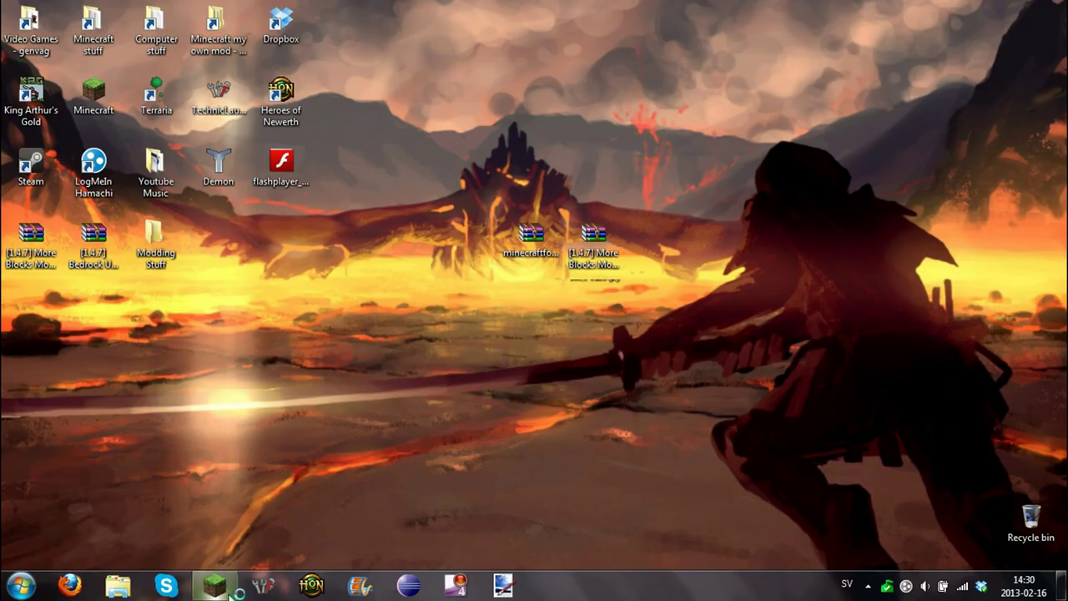
click(215, 586)
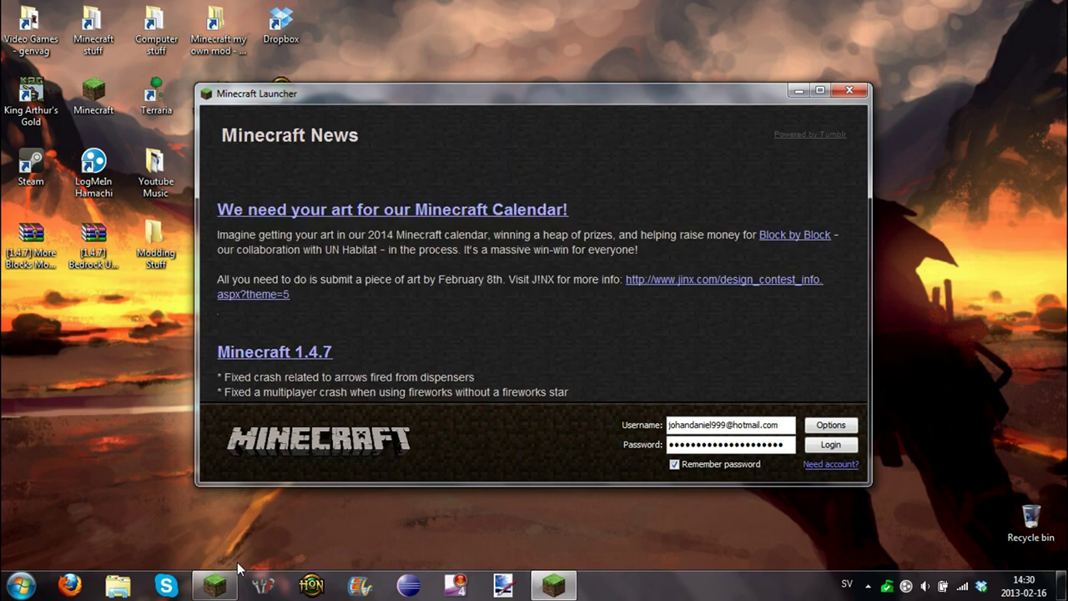
click(830, 427)
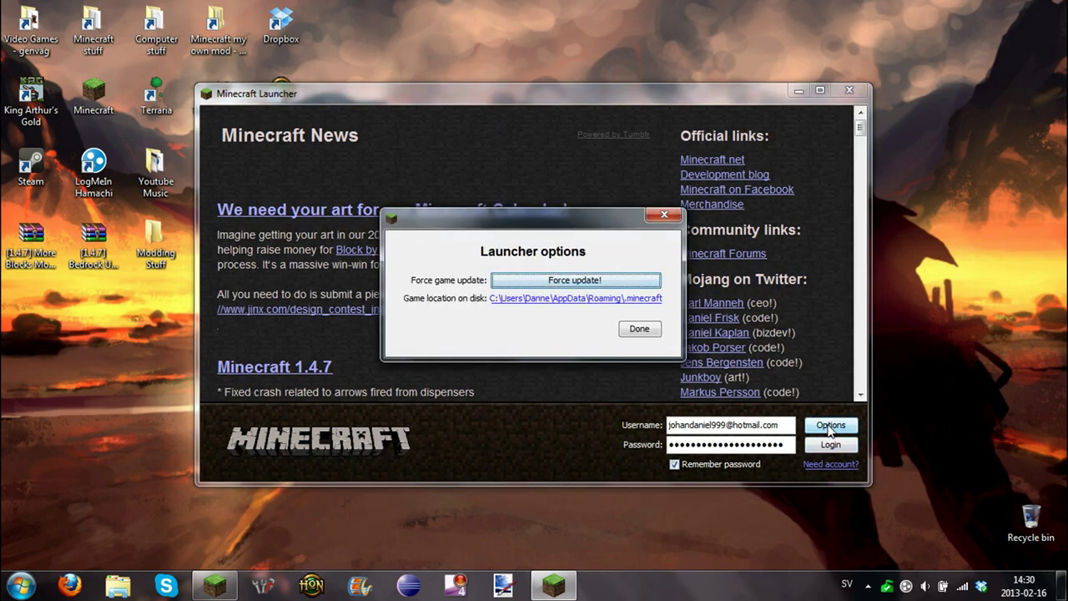
click(620, 286)
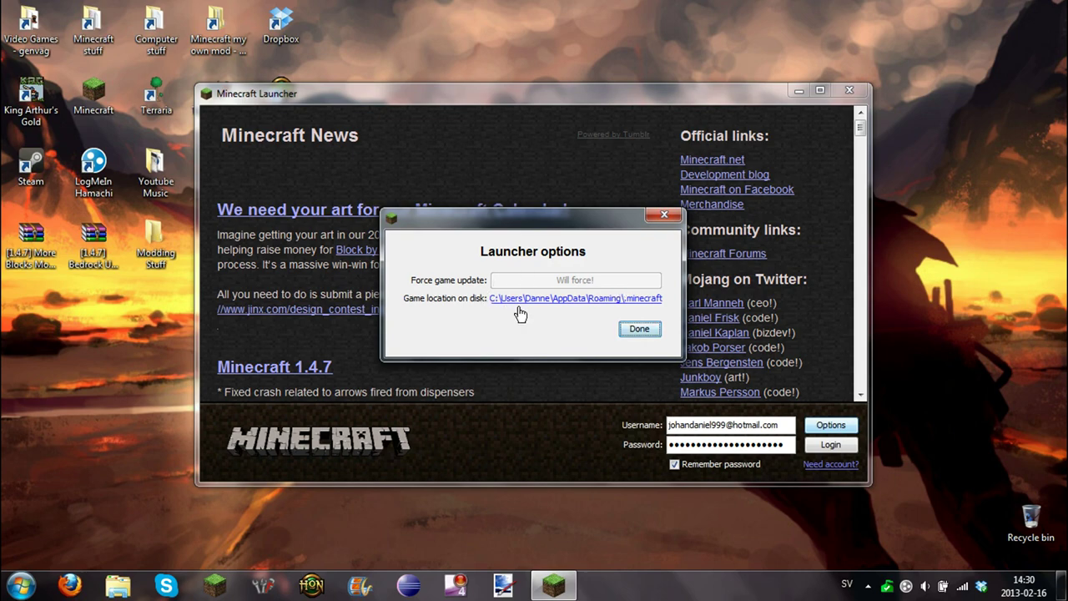
click(660, 299)
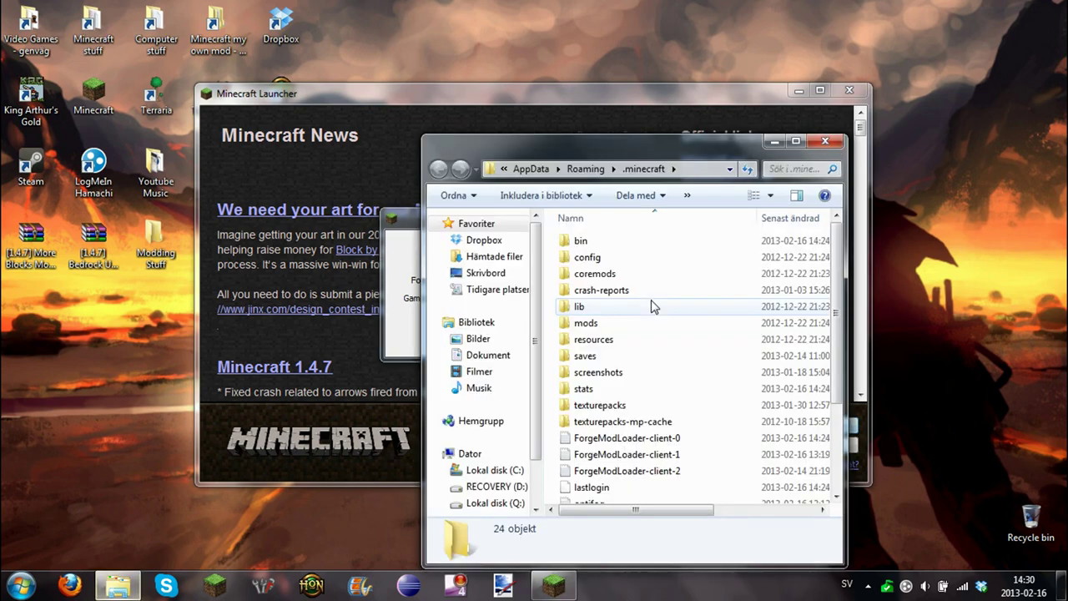
drag(607, 156, 462, 127)
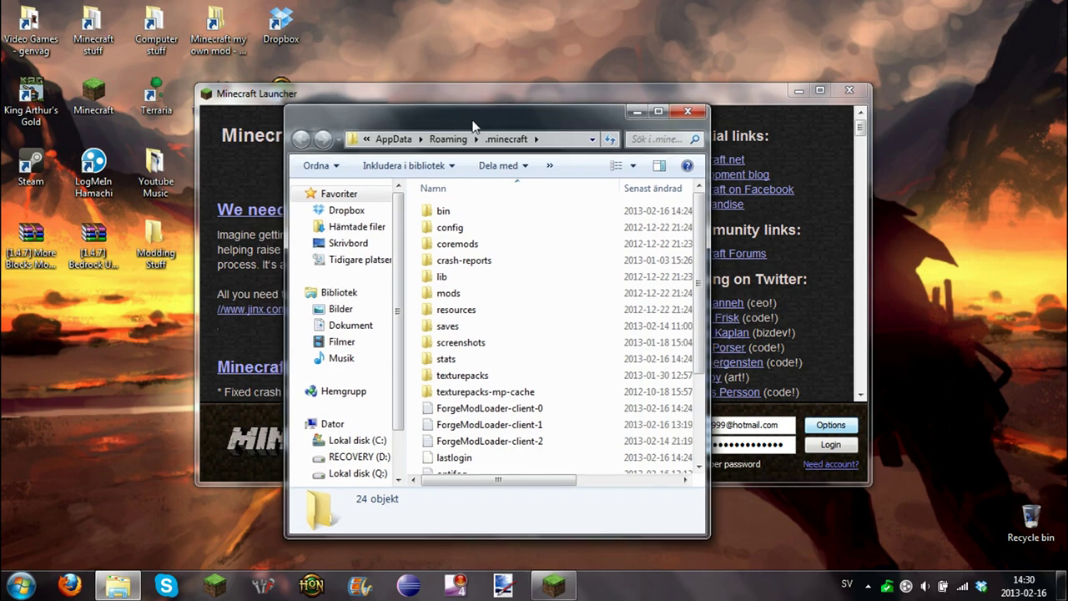
drag(463, 127, 298, 38)
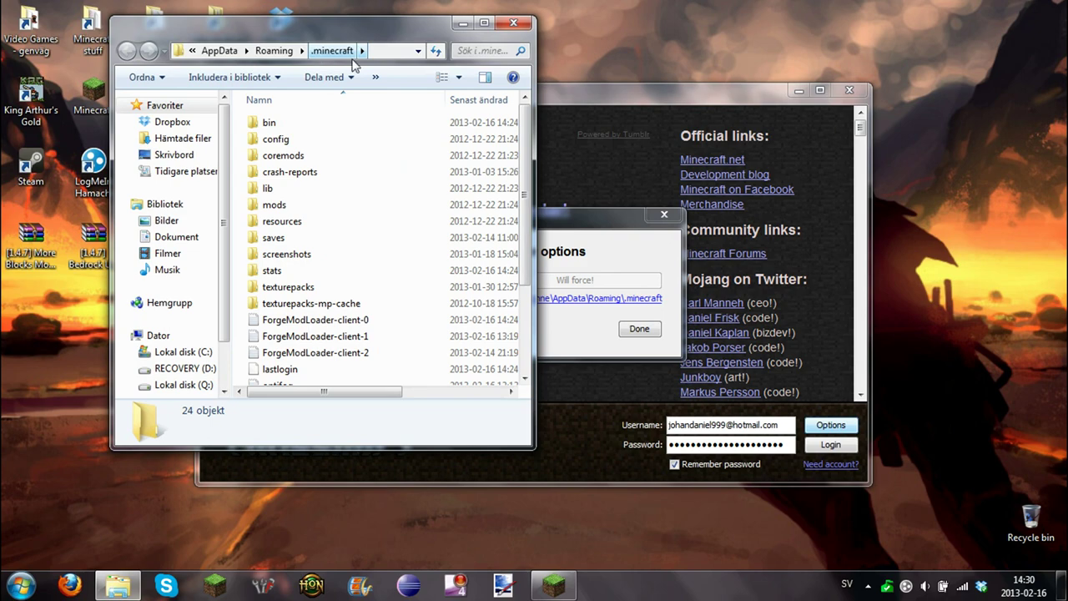
click(630, 325)
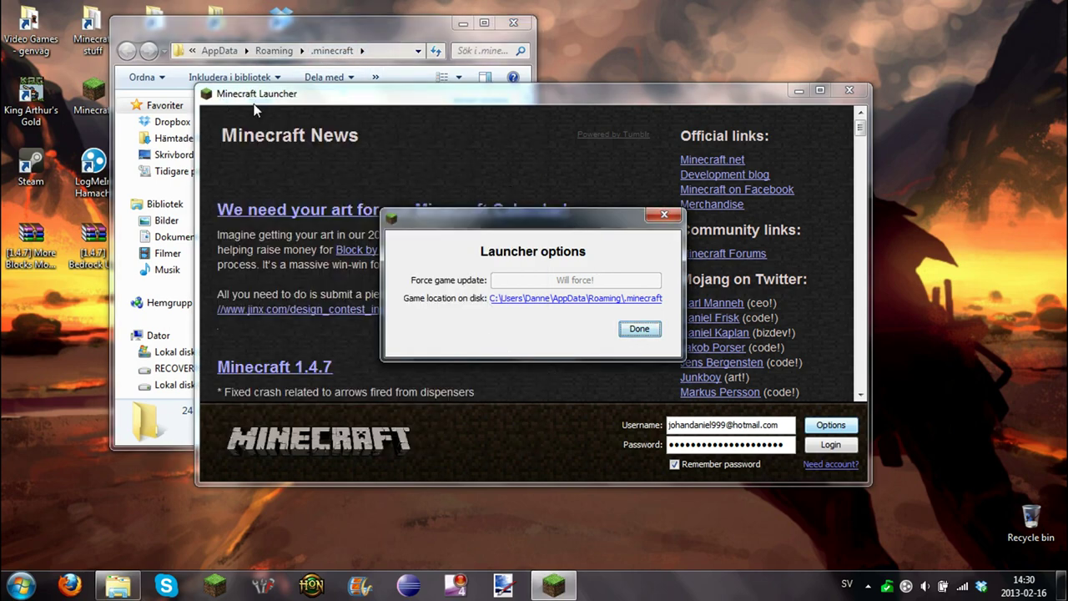
click(639, 328)
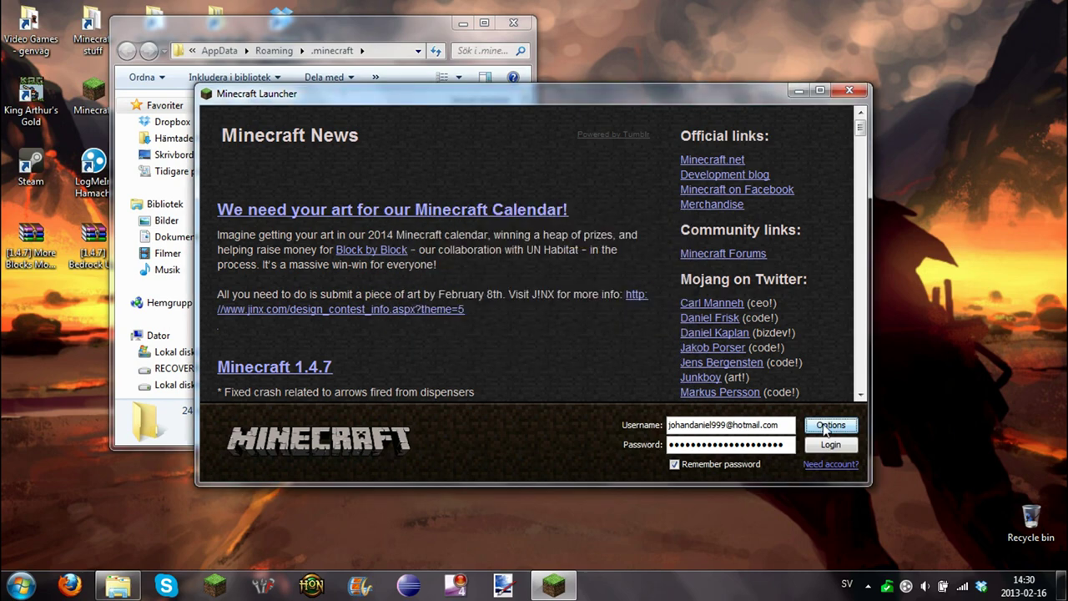
Log in to reinstall Minecraft 1.4.7, reach the title menu, then quit the game
click(841, 451)
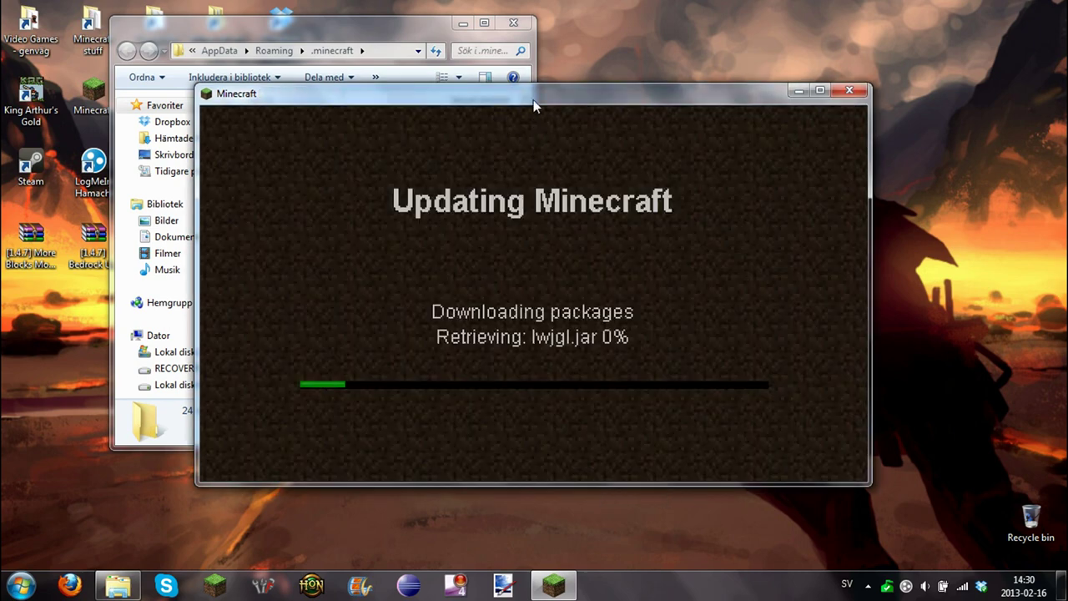
mouse_move(533, 96)
mouse_down()
mouse_move(678, 129)
mouse_move(724, 123)
mouse_up()
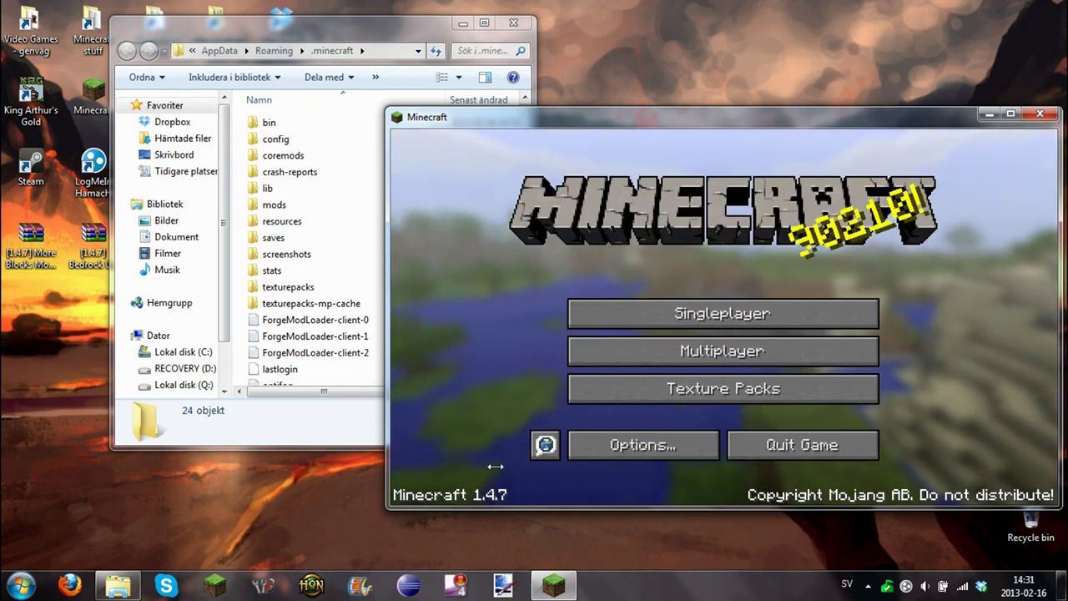
drag(727, 122, 700, 126)
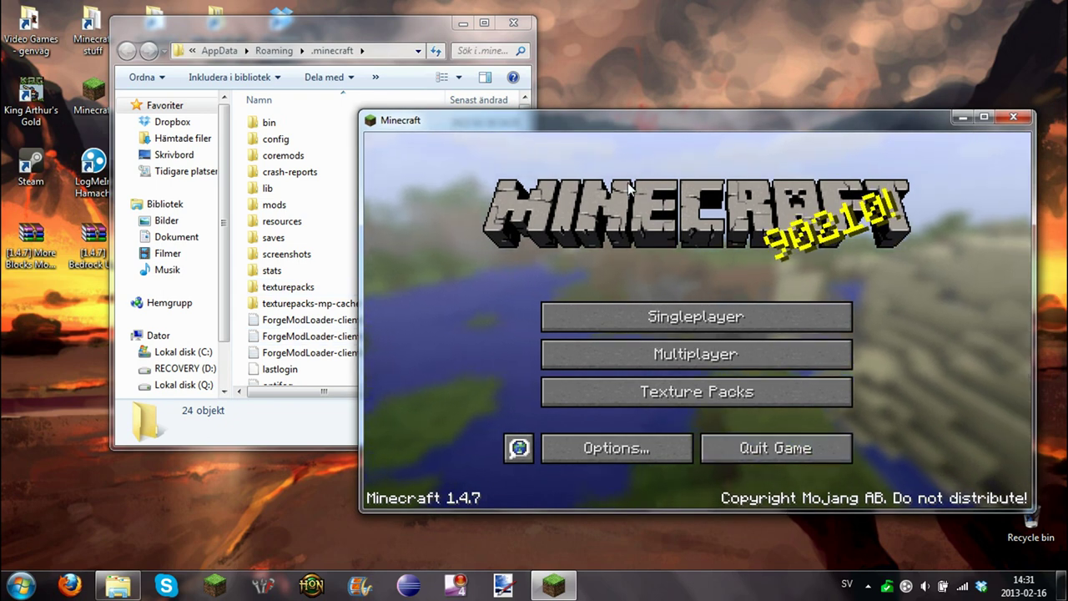
click(782, 447)
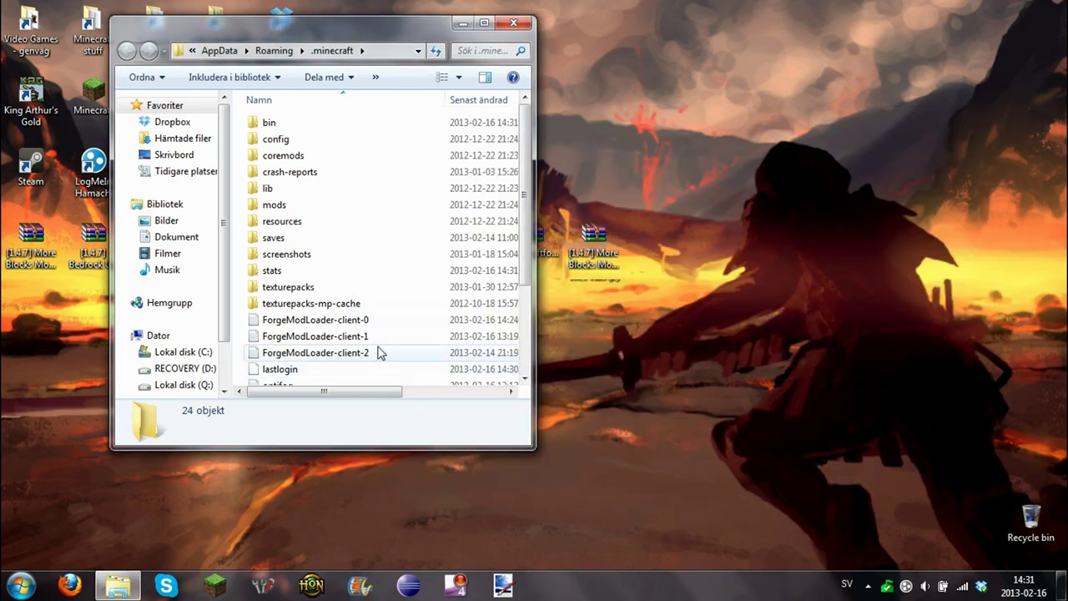
Open minecraft.jar from the .minecraft bin folder with WinRAR archiver
double_click(273, 127)
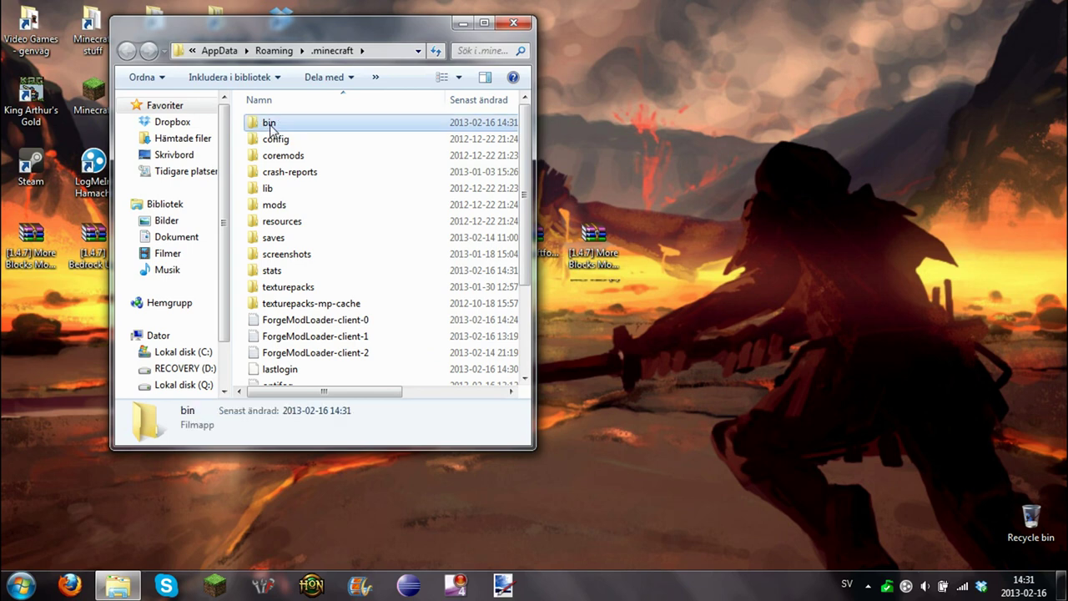
right_click(271, 207)
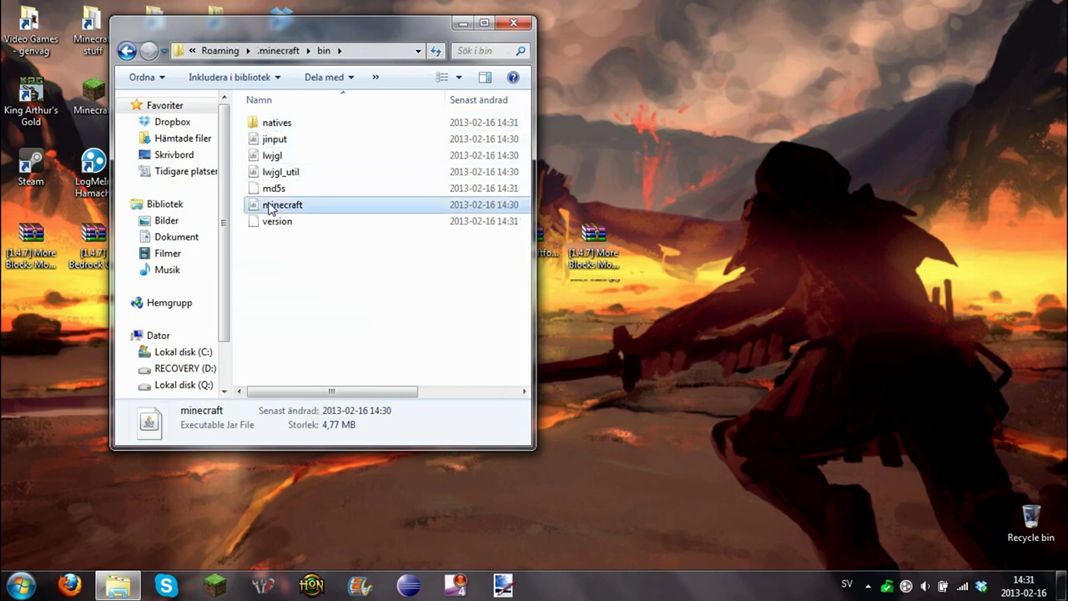
mouse_move(320, 246)
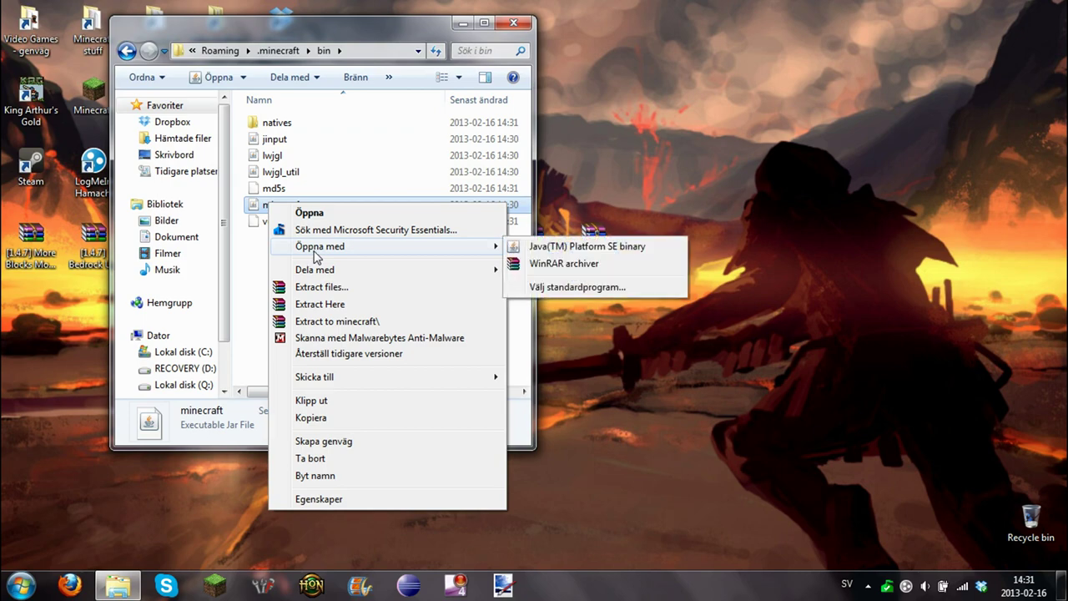
click(574, 265)
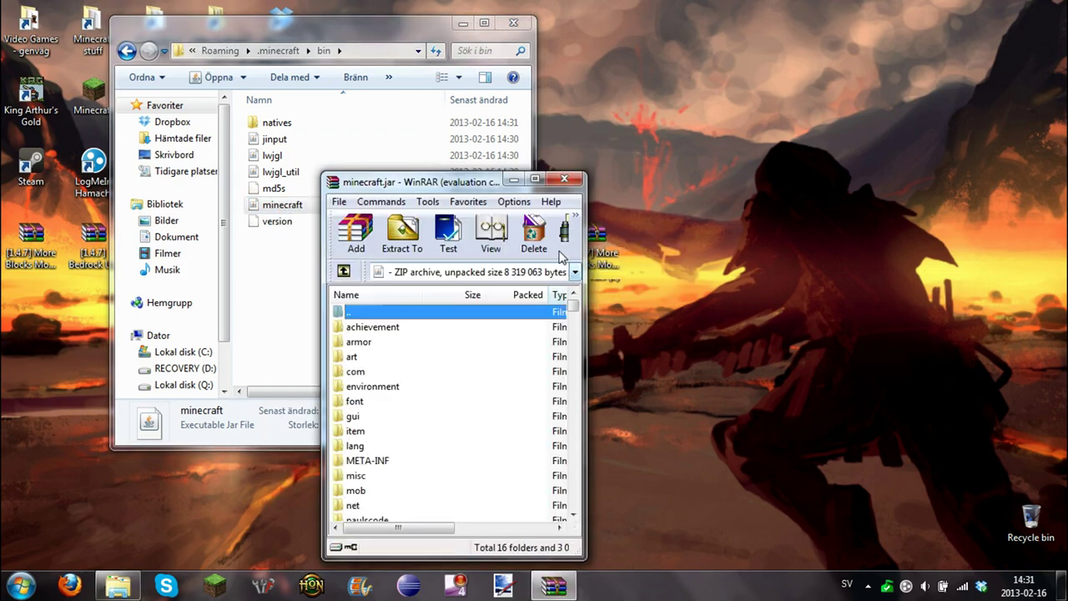
drag(575, 161, 852, 73)
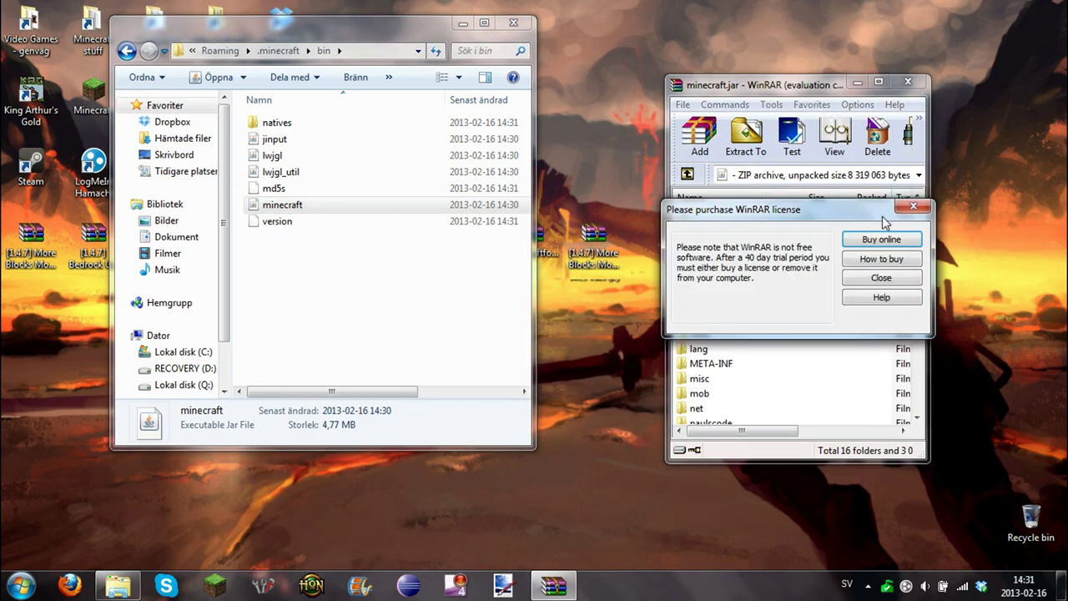
click(919, 210)
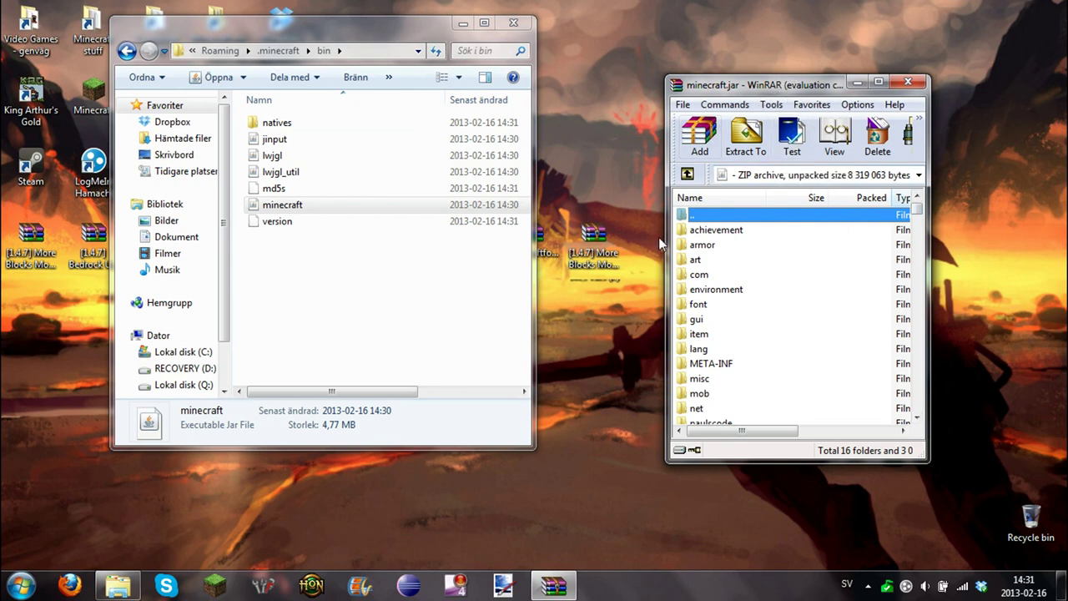
Delete the META-INF folder from minecraft.jar, leaving 15 folders
click(615, 321)
click(593, 246)
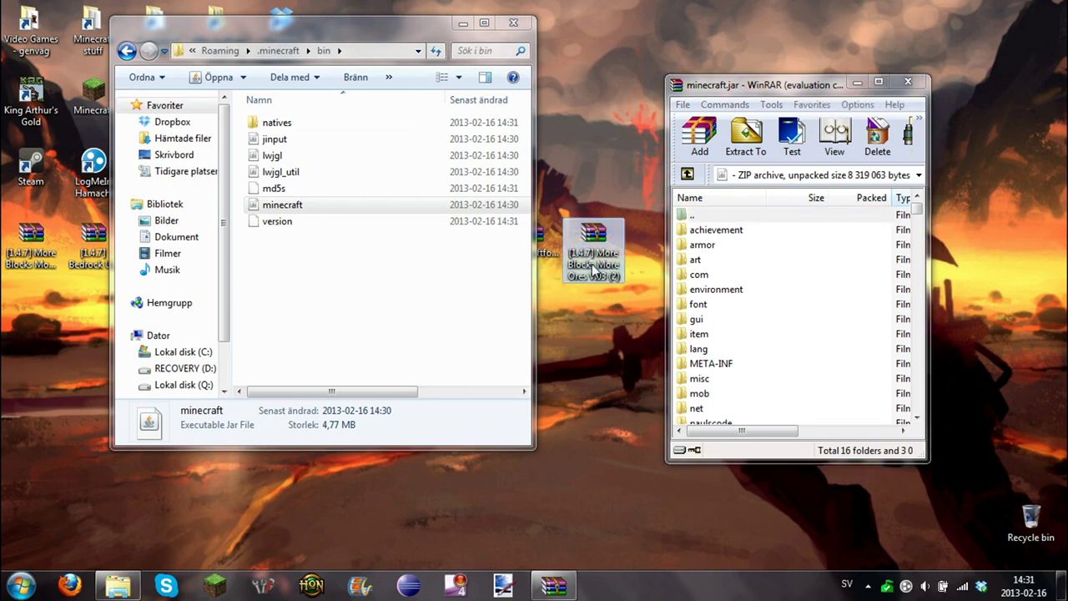
click(608, 355)
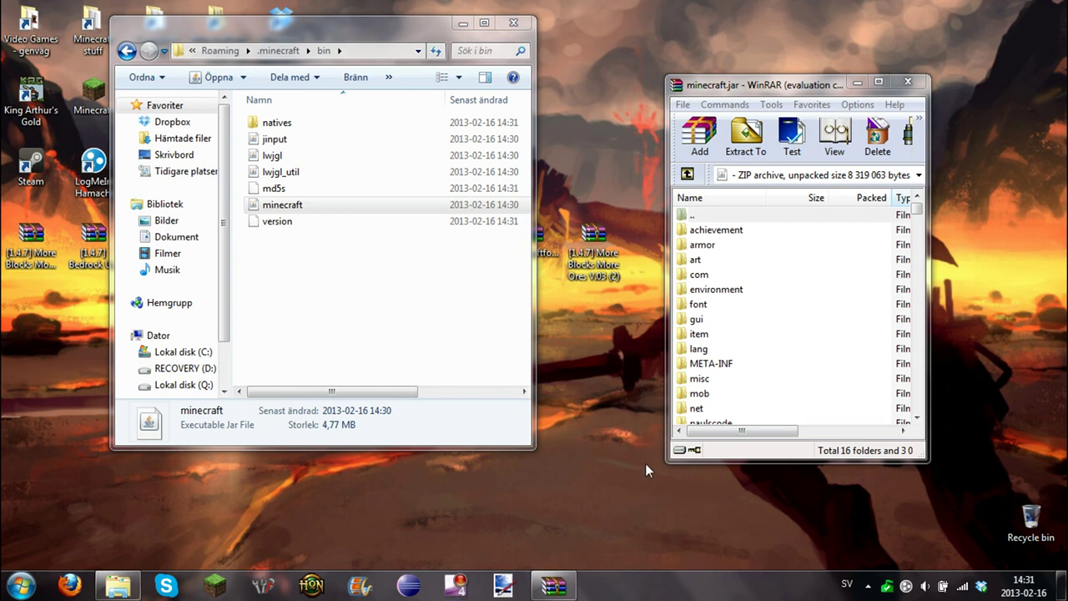
drag(353, 40, 282, 48)
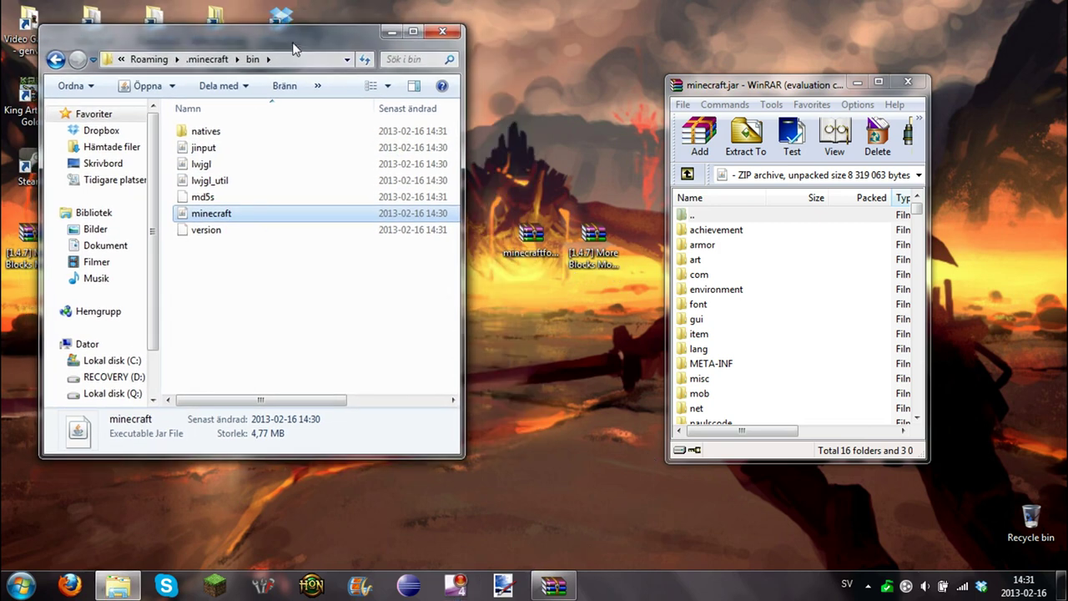
right_click(719, 365)
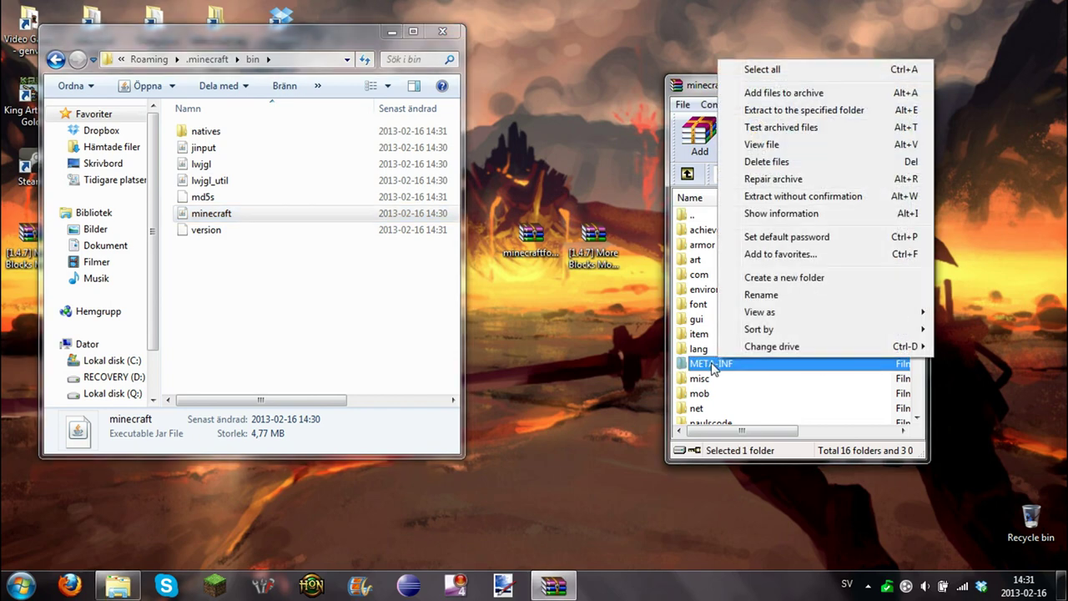
click(735, 167)
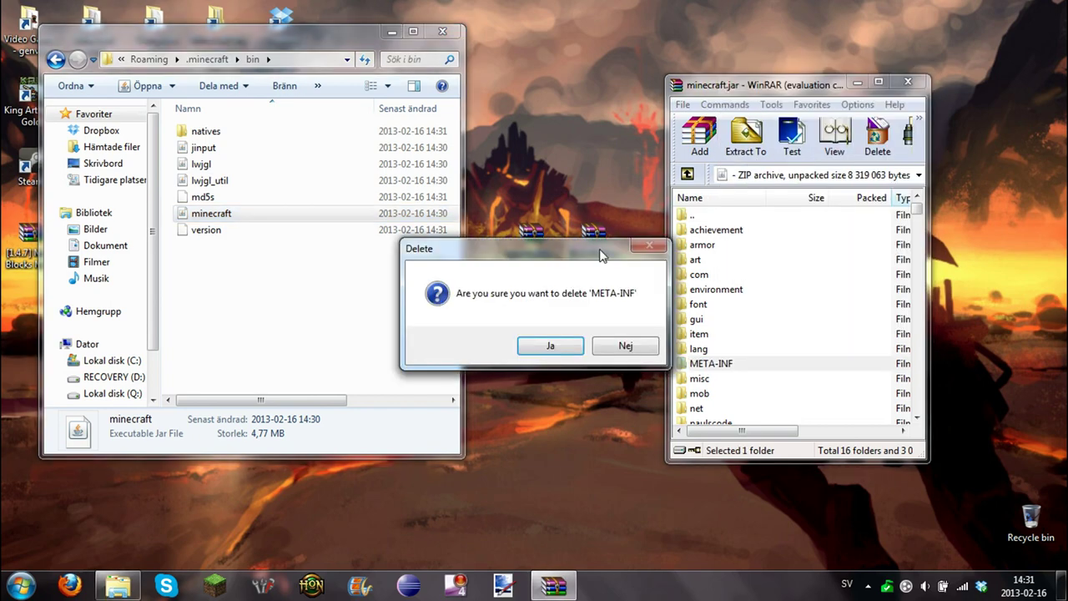
click(550, 345)
click(725, 217)
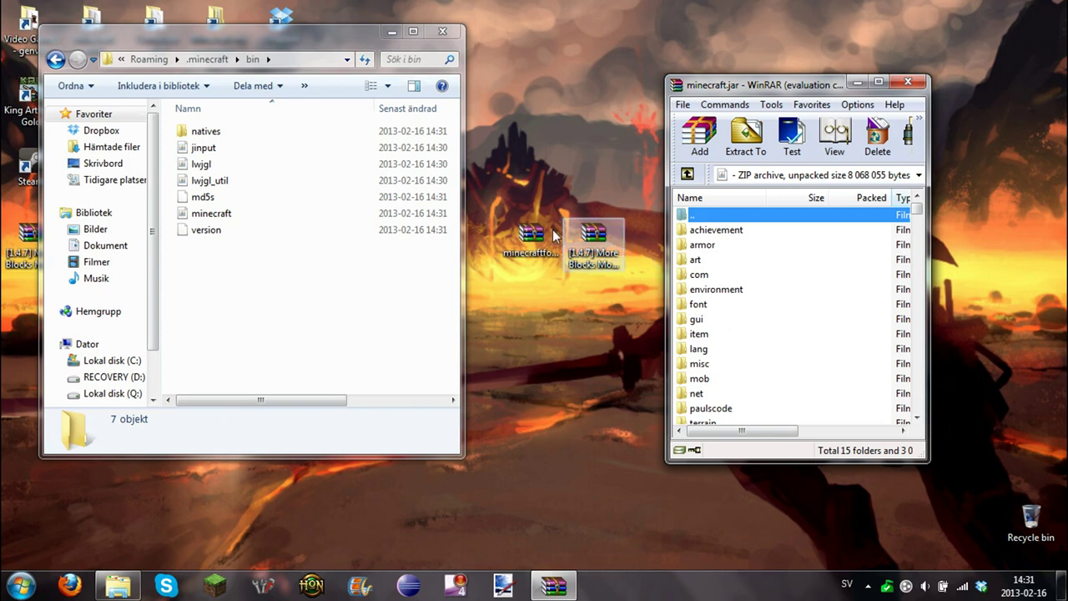
Open the Forge 6.6.0 universal zip in WinRAR beside minecraft.jar
double_click(531, 238)
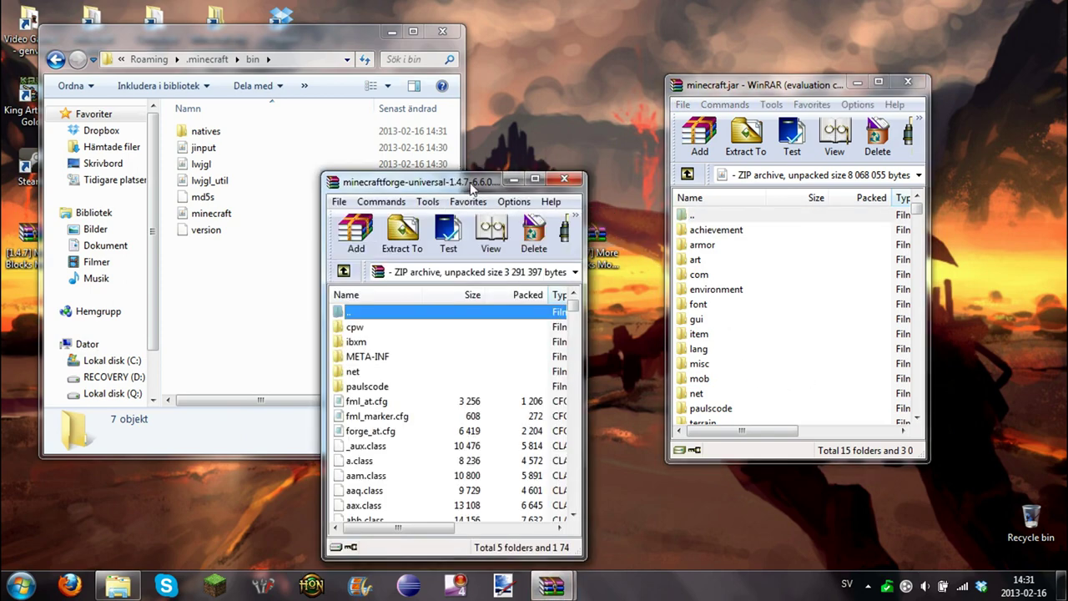
drag(471, 181, 401, 68)
click(501, 192)
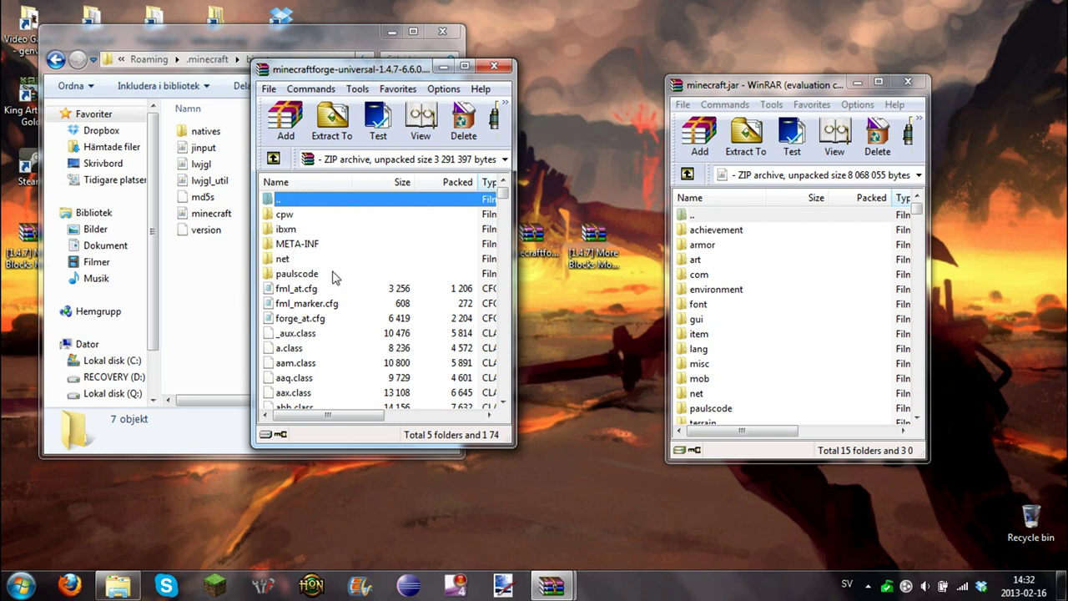
Select every entry in the Forge archive, from the cpw folder to the end
key(ctrl+a)
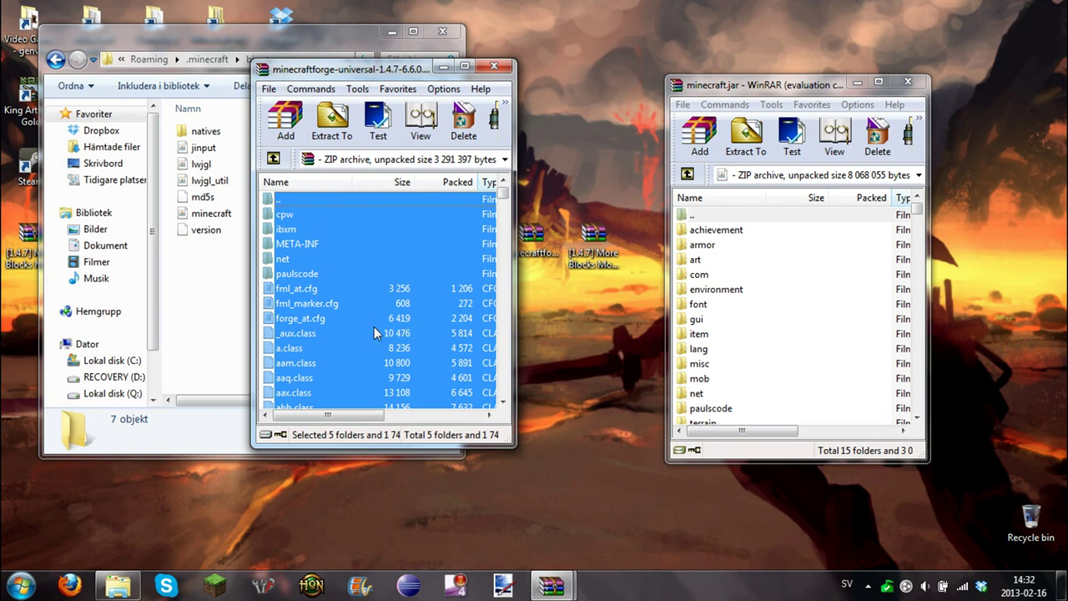
click(348, 200)
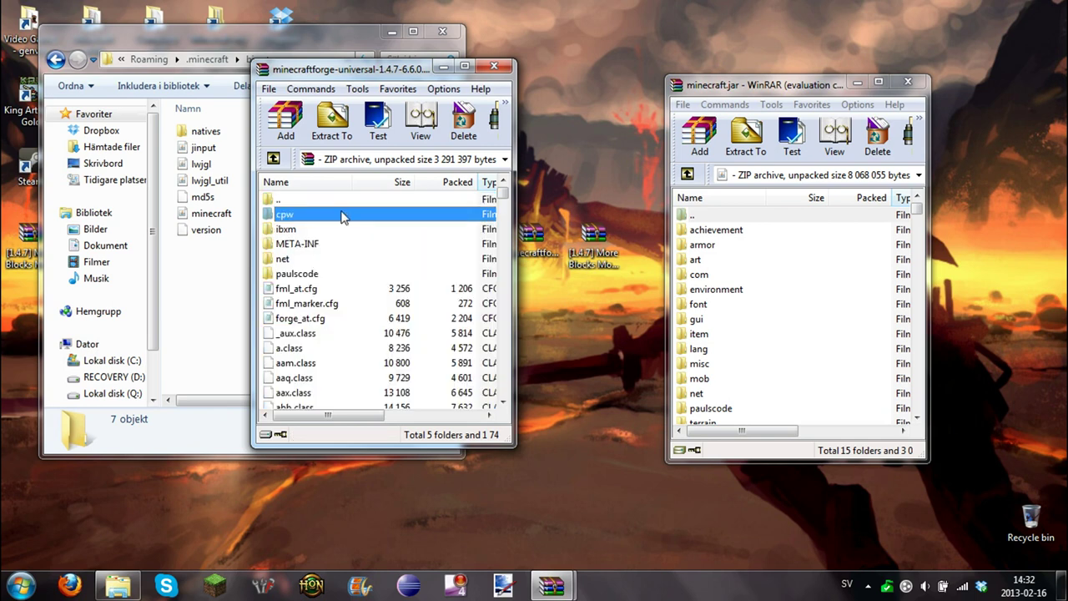
drag(504, 194, 504, 399)
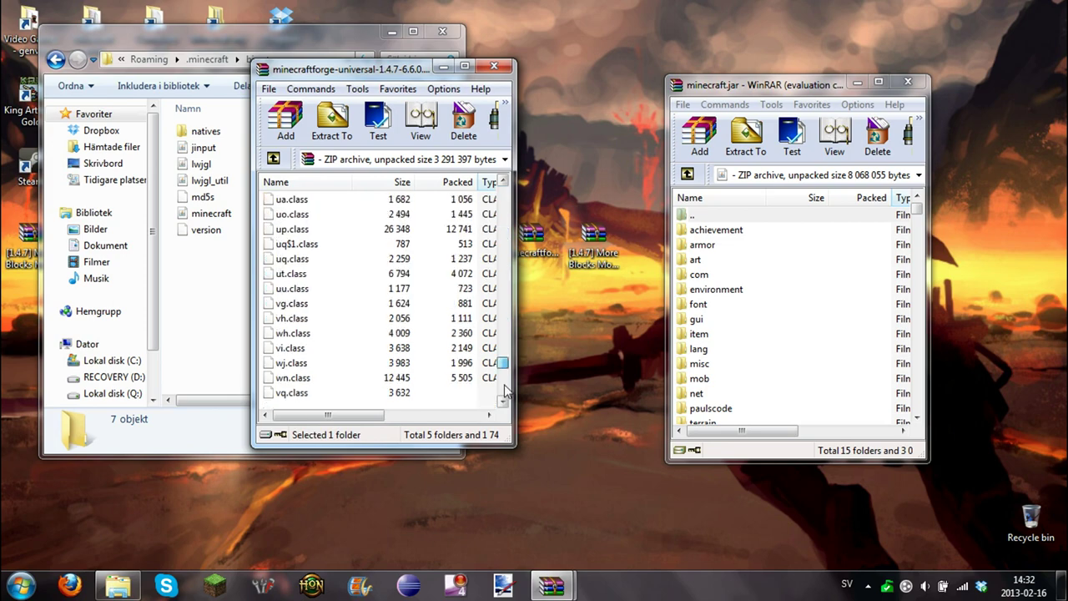
shift+click(413, 392)
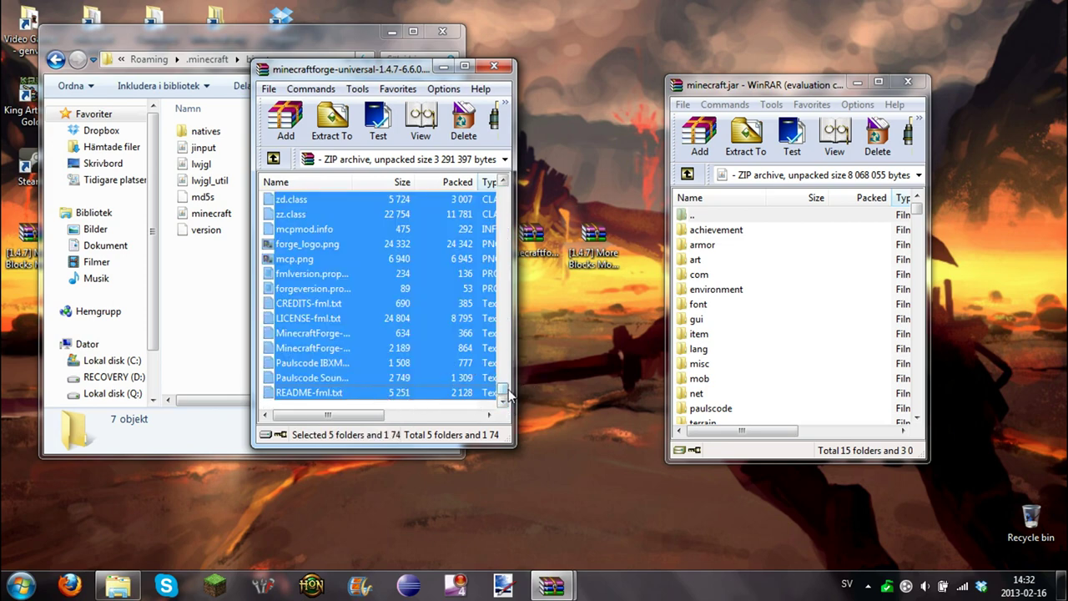
drag(504, 393, 503, 191)
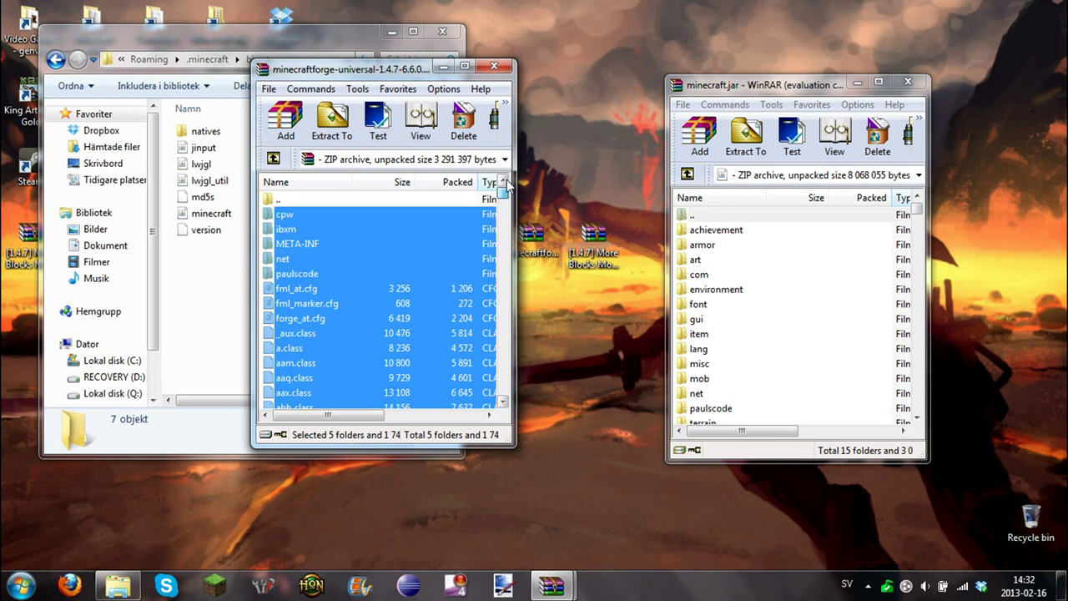
click(449, 215)
key(shift+Down)
key(shift+Down)
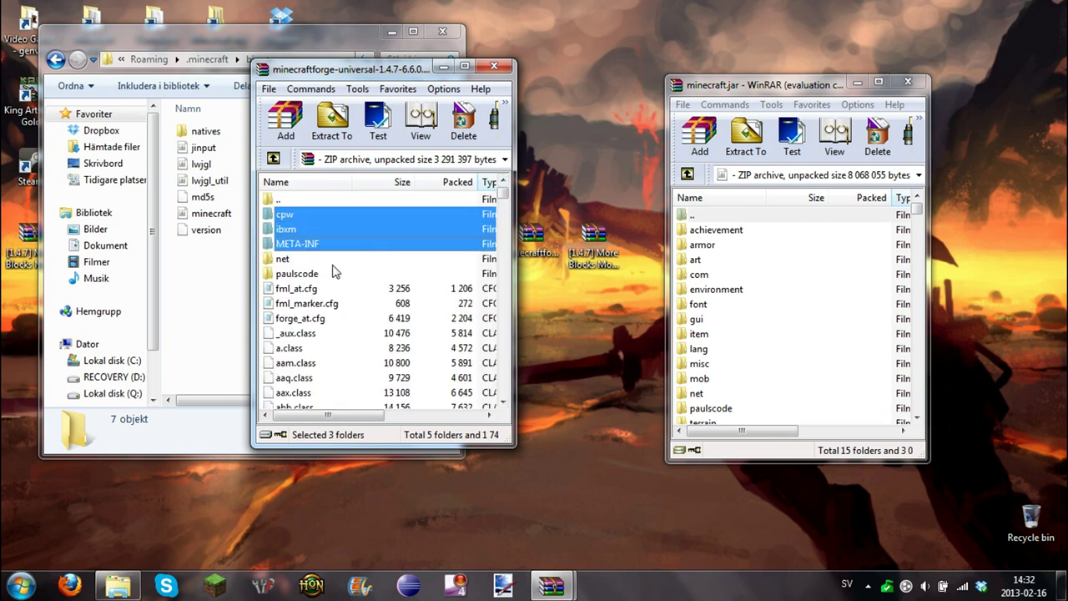
key(shift+Down)
click(265, 216)
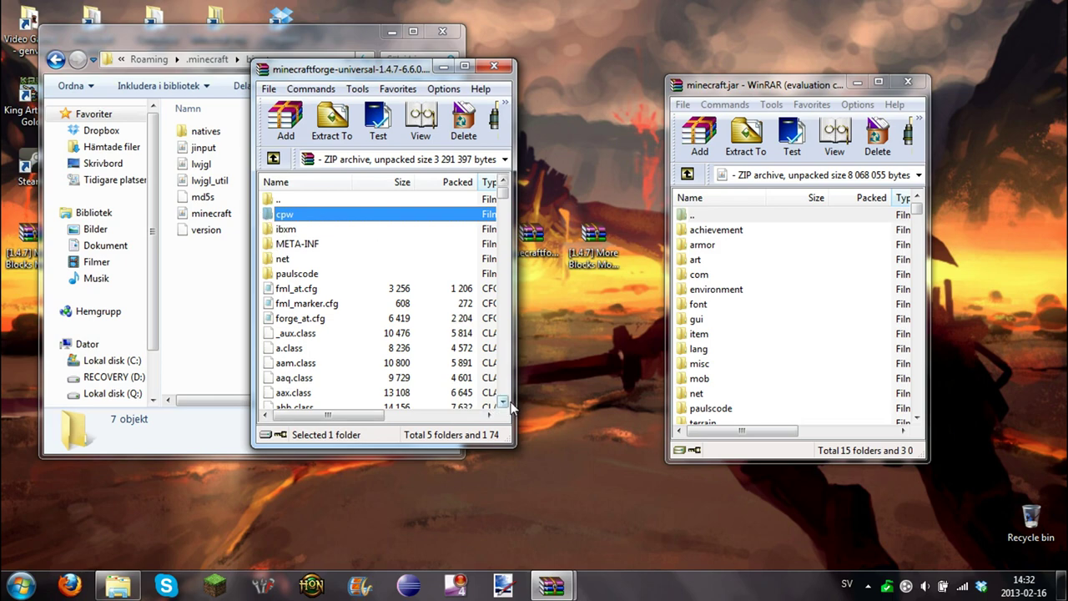
mouse_move(516, 407)
mouse_down()
mouse_move(919, 347)
mouse_move(909, 348)
mouse_up()
click(727, 232)
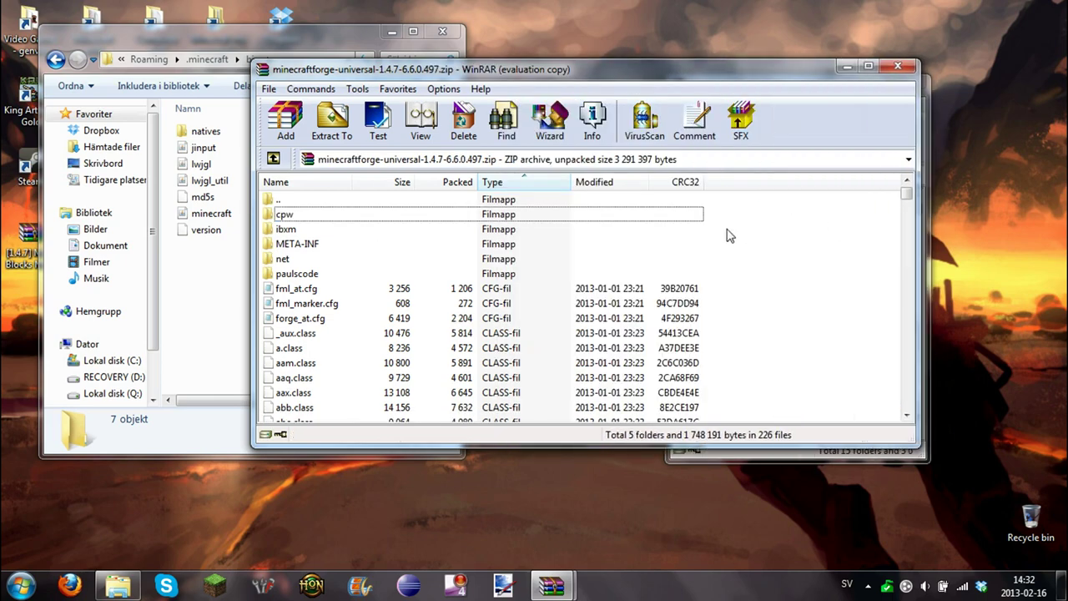
key(shift+End)
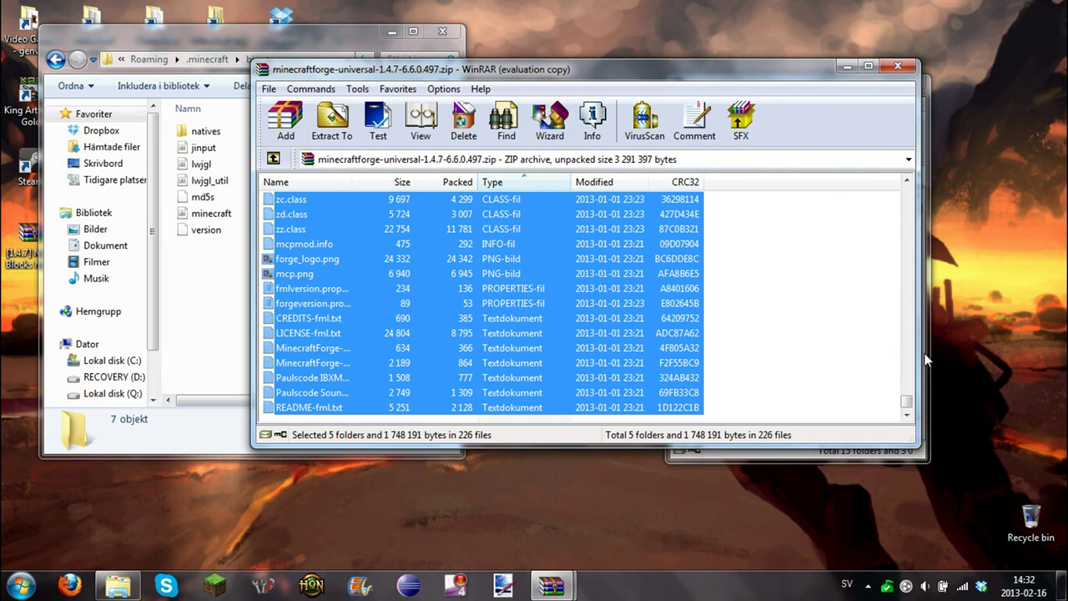
Add the selected Forge files into minecraft.jar, giving 18 folders including cpw and ibxm
drag(916, 352, 528, 318)
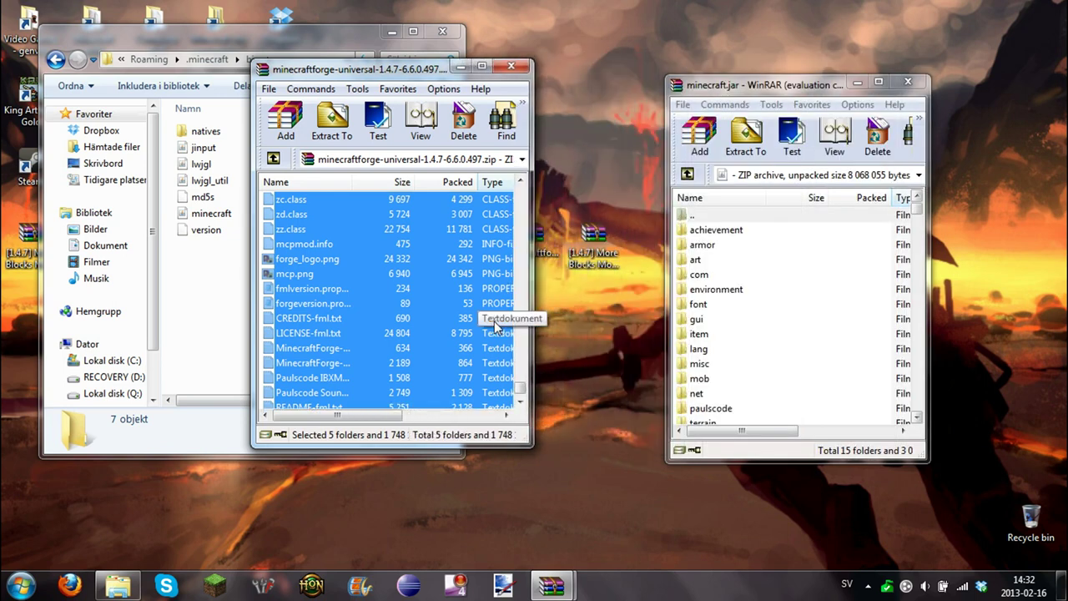
drag(519, 388, 519, 192)
mouse_move(413, 280)
mouse_down()
mouse_move(685, 342)
mouse_move(792, 329)
mouse_up()
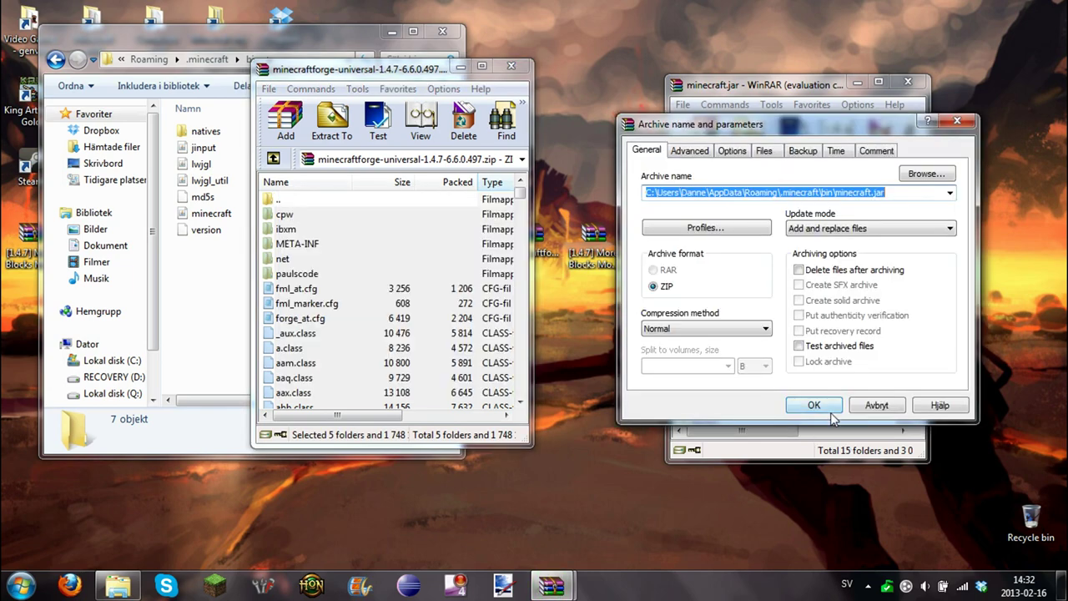
click(813, 406)
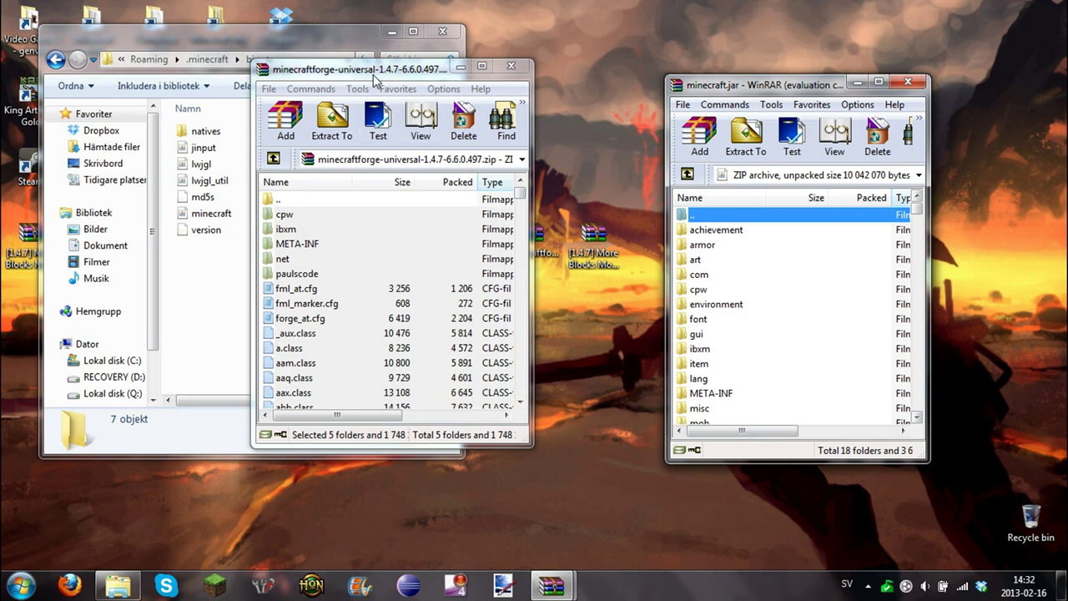
Close the Forge zip and open the More Blocks More Ores zip in WinRAR
drag(375, 79, 439, 99)
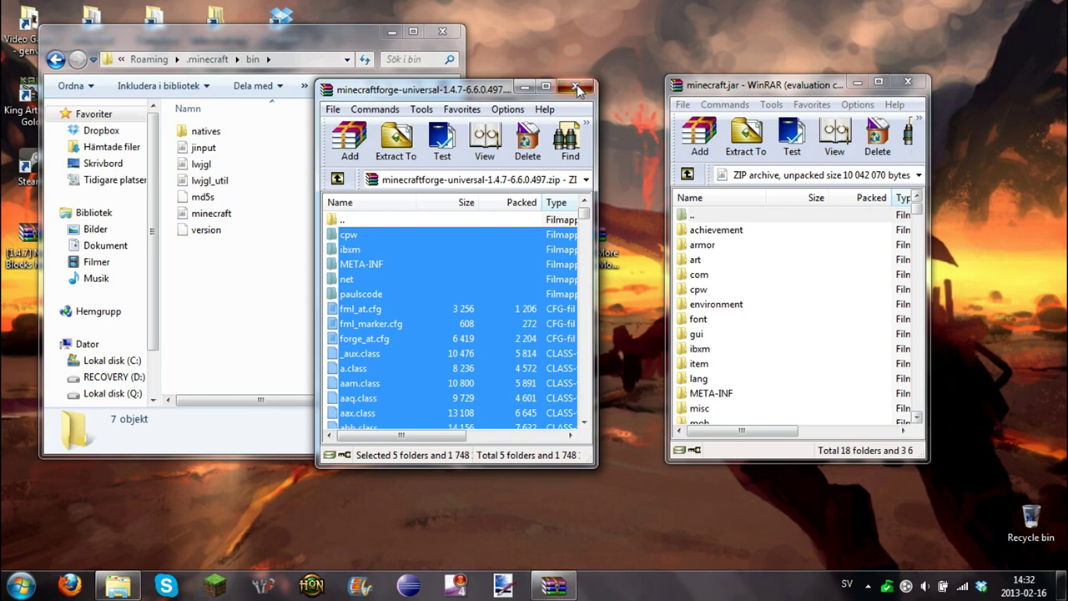
click(580, 89)
double_click(594, 242)
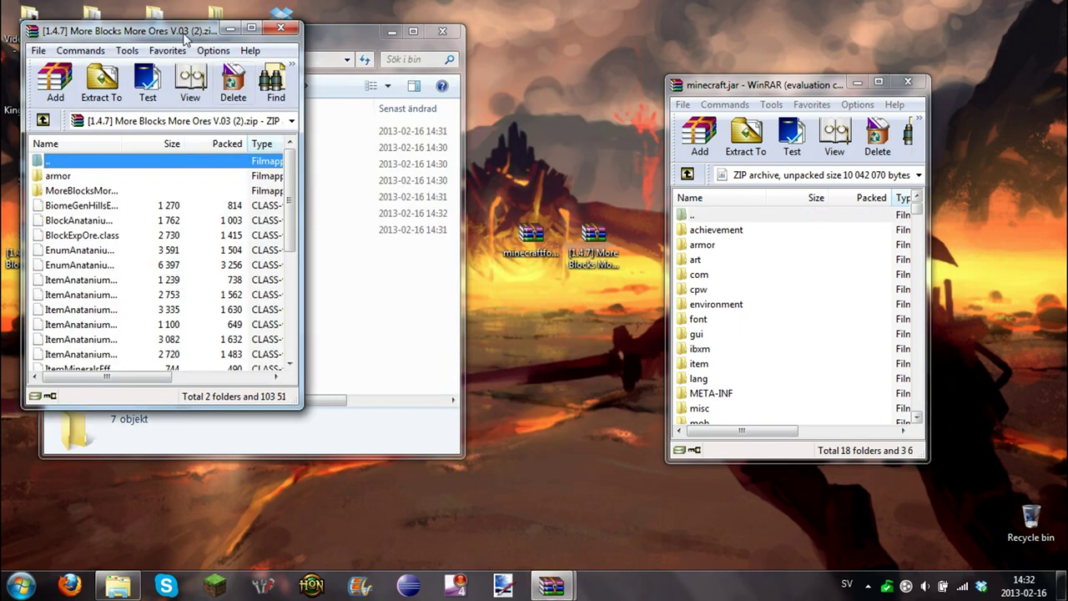
drag(185, 38, 528, 71)
click(592, 258)
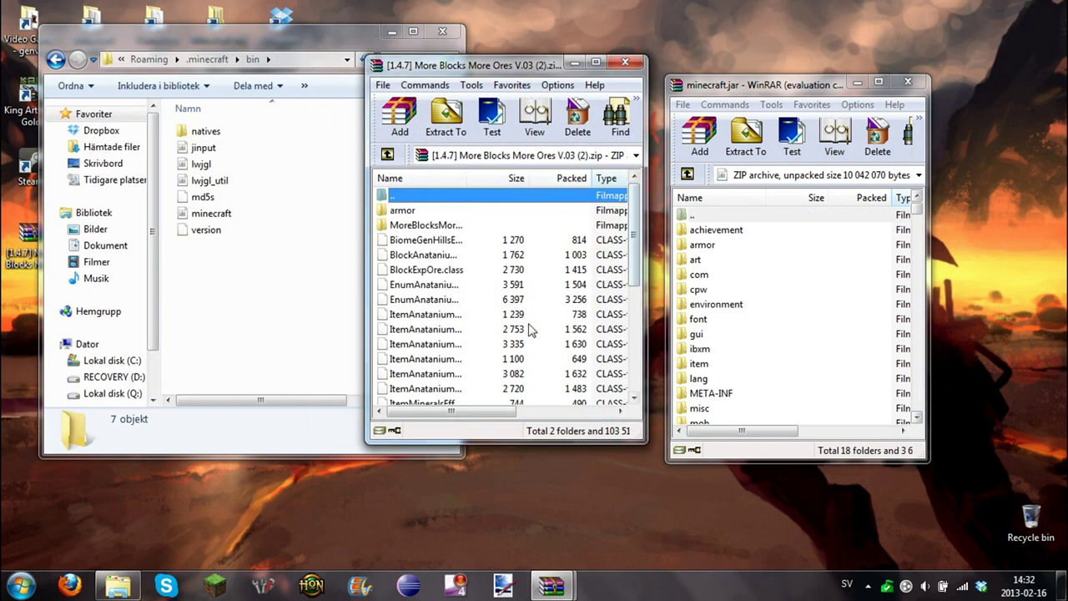
Add all More Blocks More Ores files into minecraft.jar, bringing it to 19 folders
click(409, 254)
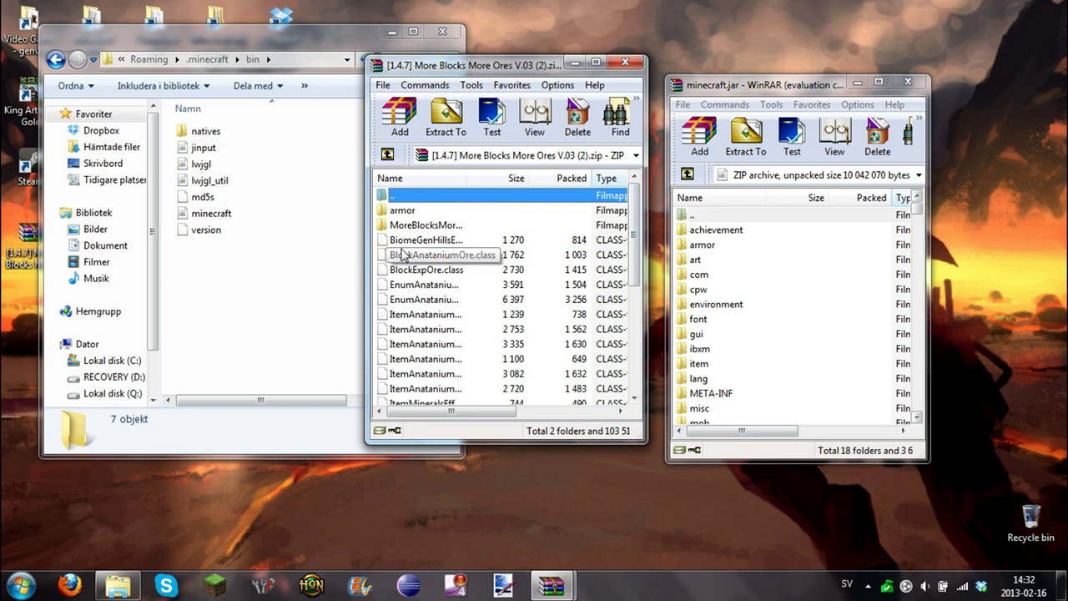
key(ctrl+a)
drag(511, 65, 434, 55)
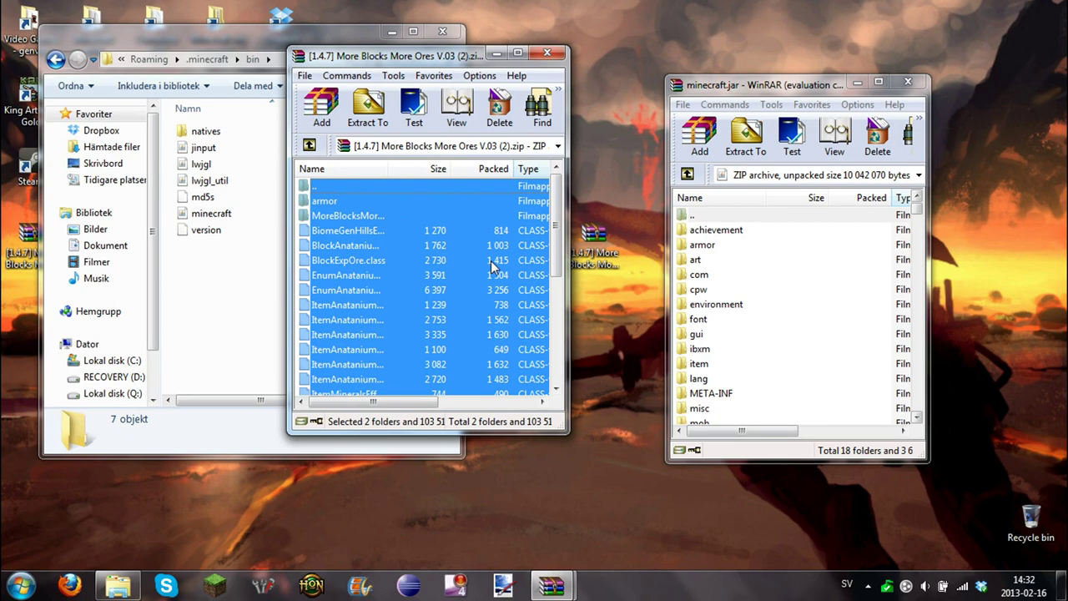
drag(491, 260, 787, 298)
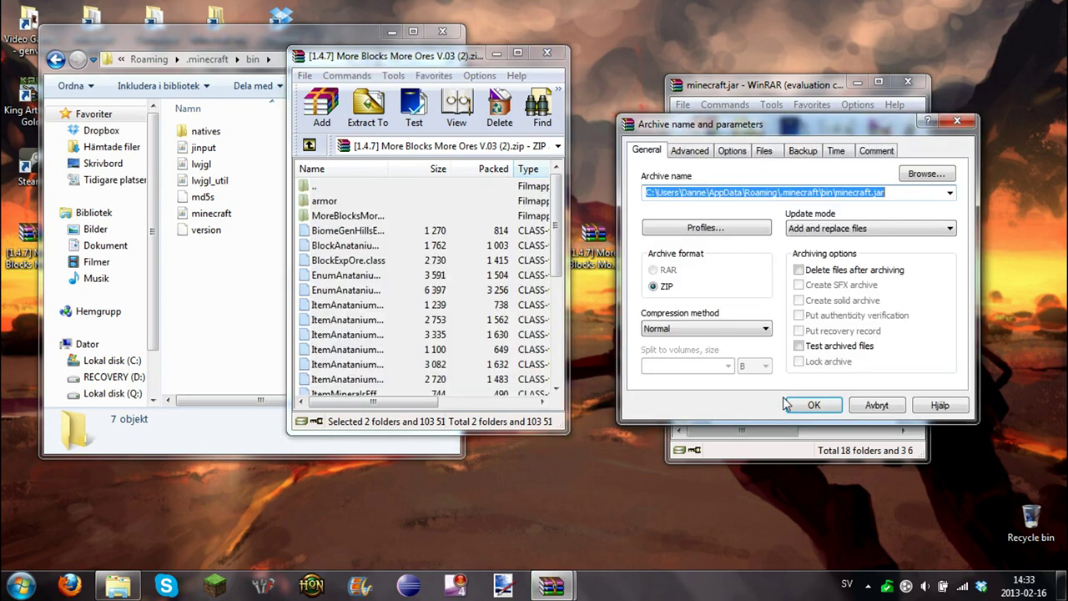
click(797, 405)
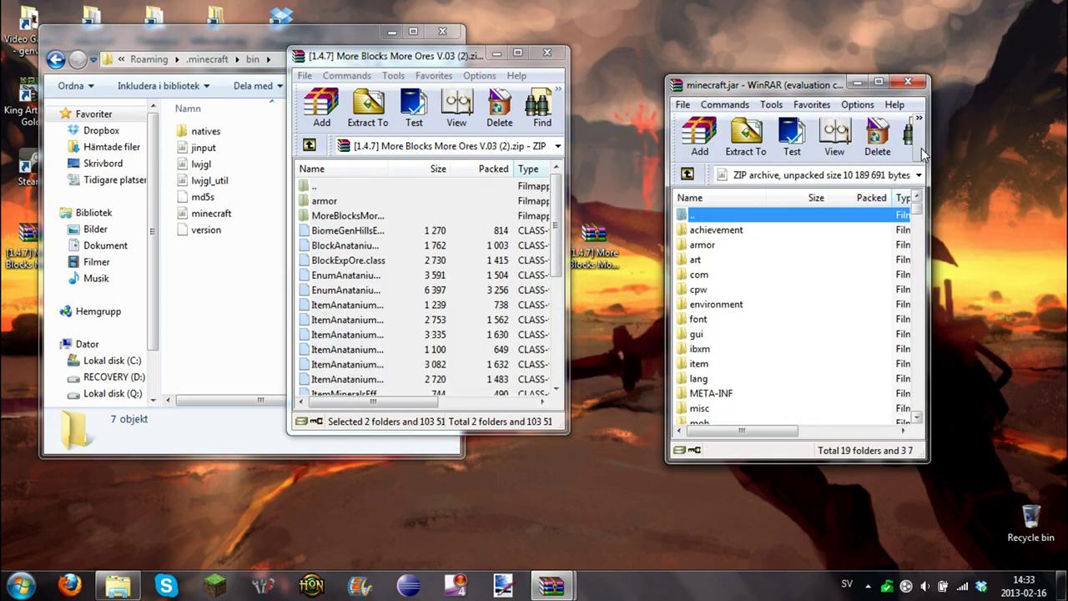
Close the minecraft.jar, mod archive and bin folder windows
click(909, 82)
click(547, 52)
click(443, 31)
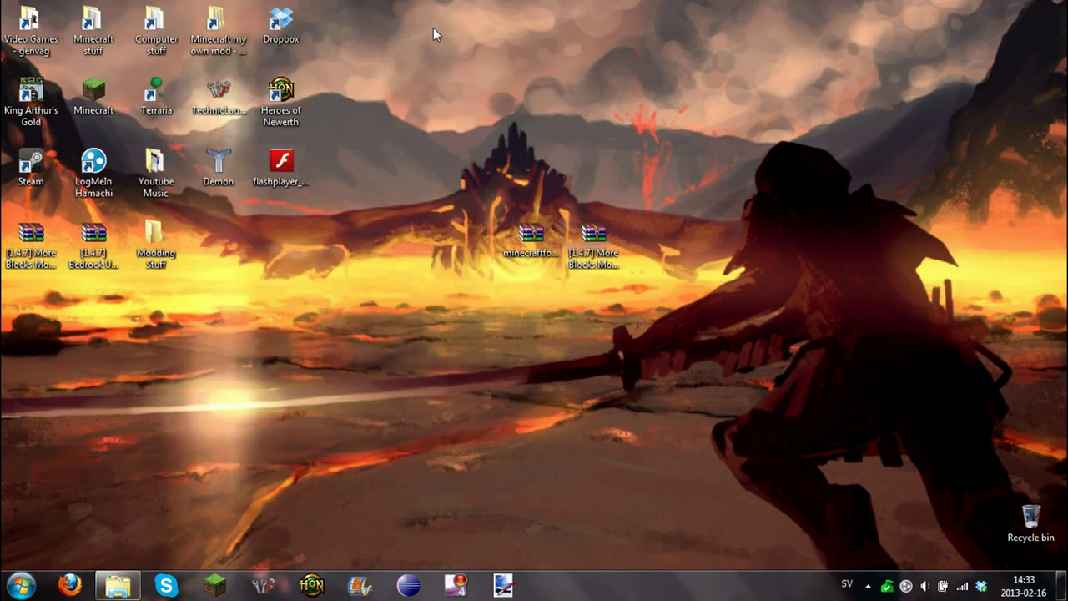
mouse_move(490, 336)
mouse_down()
mouse_move(613, 283)
mouse_move(634, 378)
mouse_up()
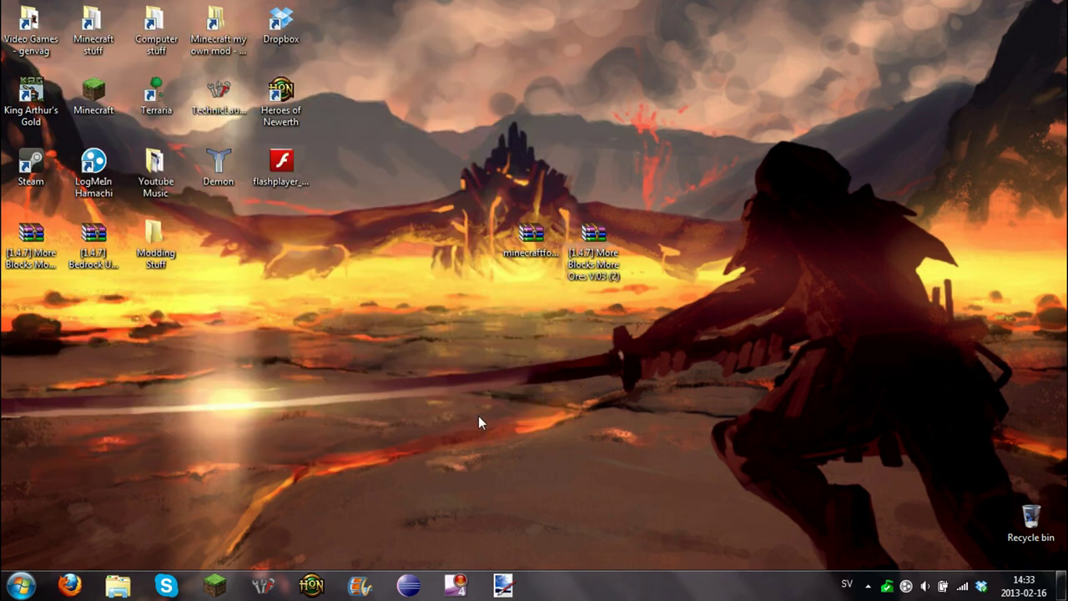
Relaunch Forge-enabled Minecraft 1.4.7, log in, and view the Mod List showing mod_MoreBlocksMoreOres 1.0
click(215, 585)
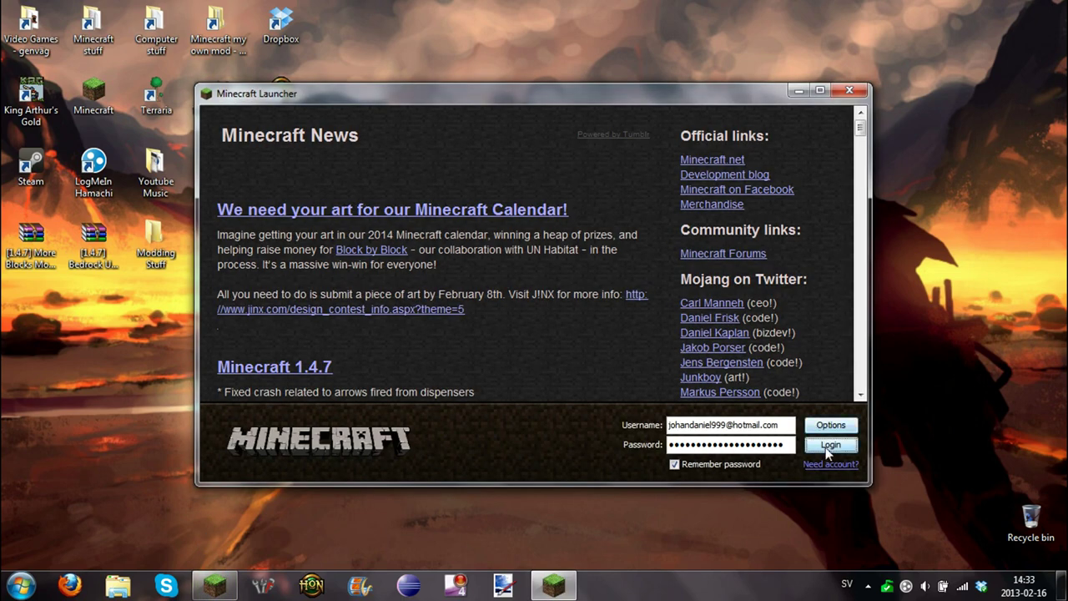
click(829, 447)
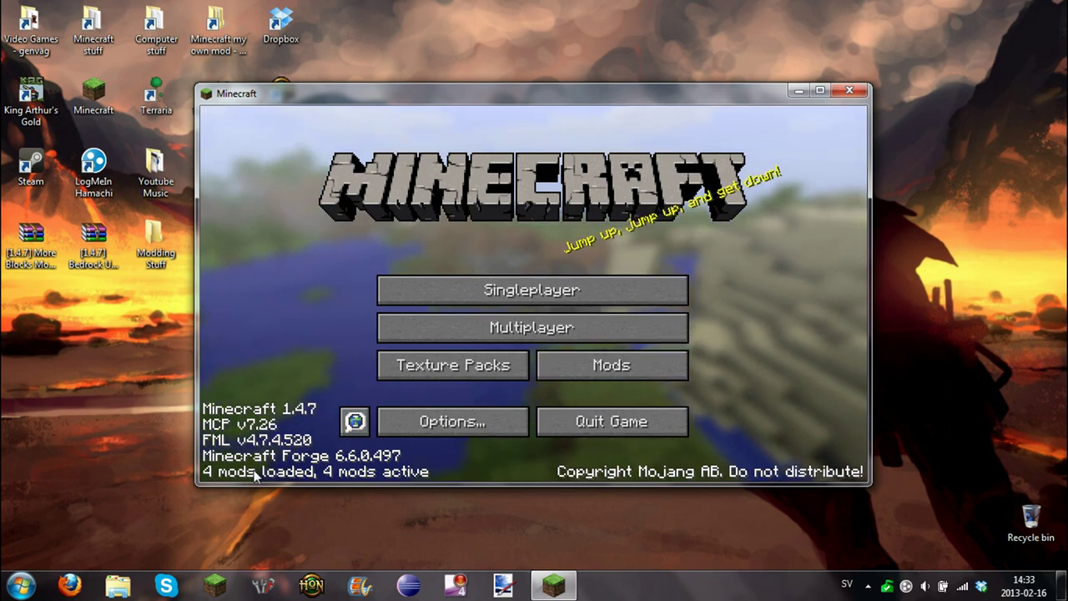
click(598, 368)
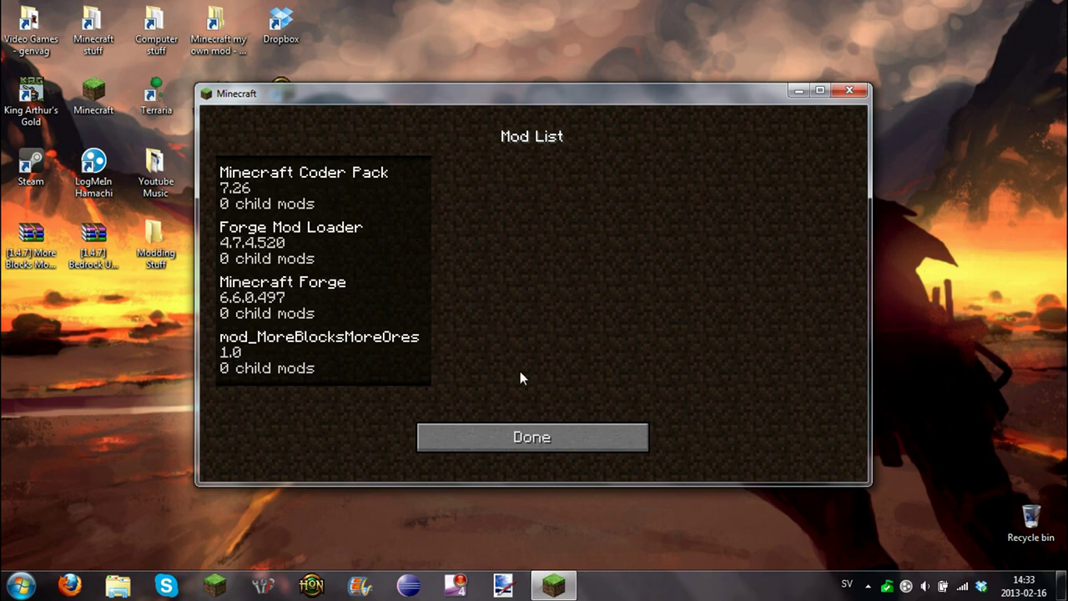
Close the Mod List and browse the singleplayer world list, then return to the main menu
click(537, 432)
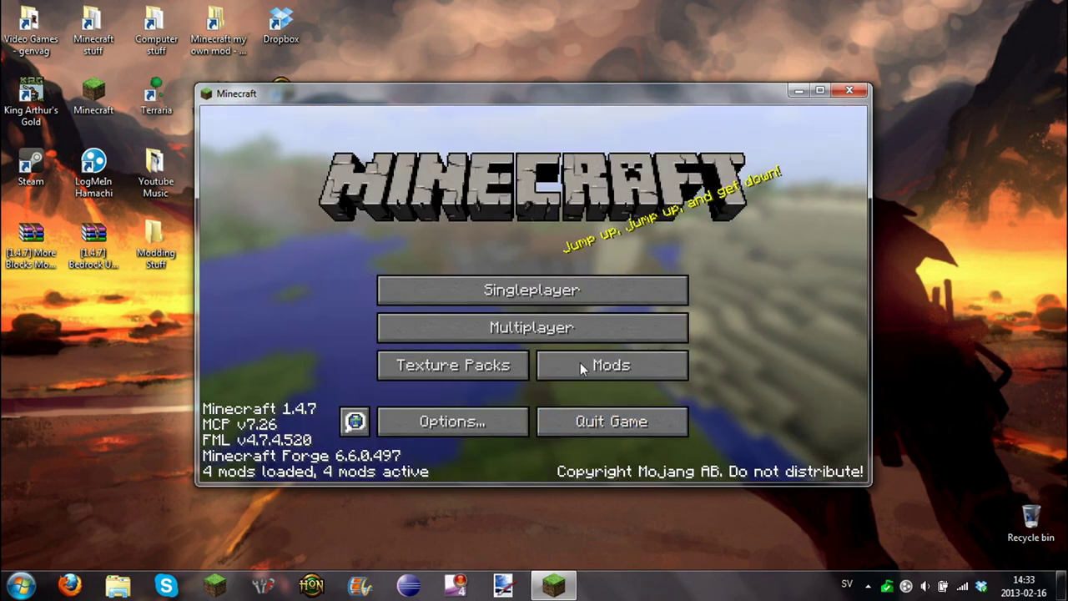
click(666, 290)
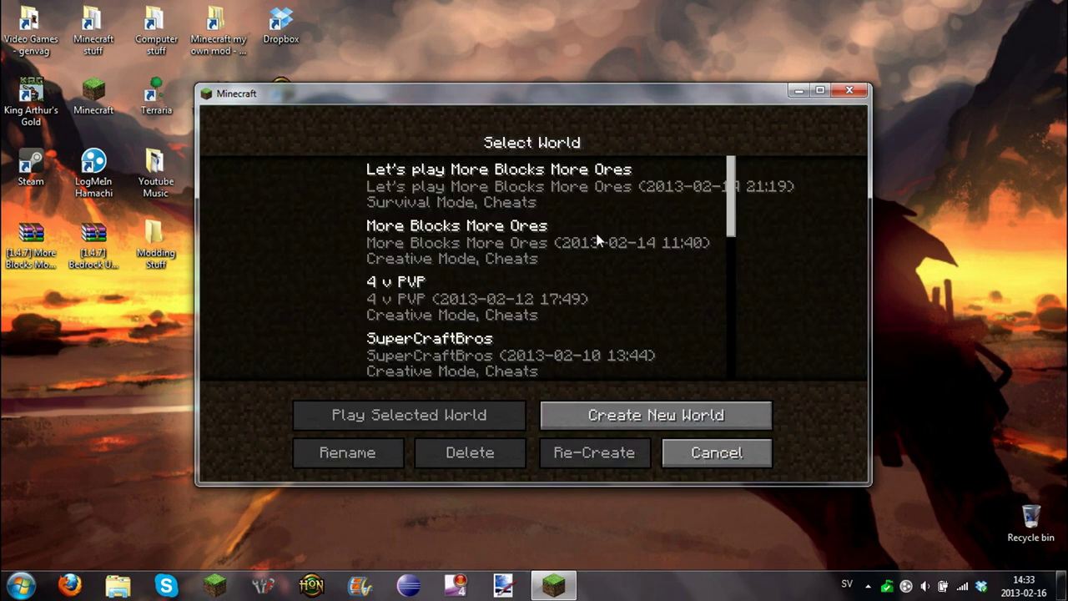
scroll(653, 244, down, 2)
scroll(646, 307, up, 2)
click(716, 451)
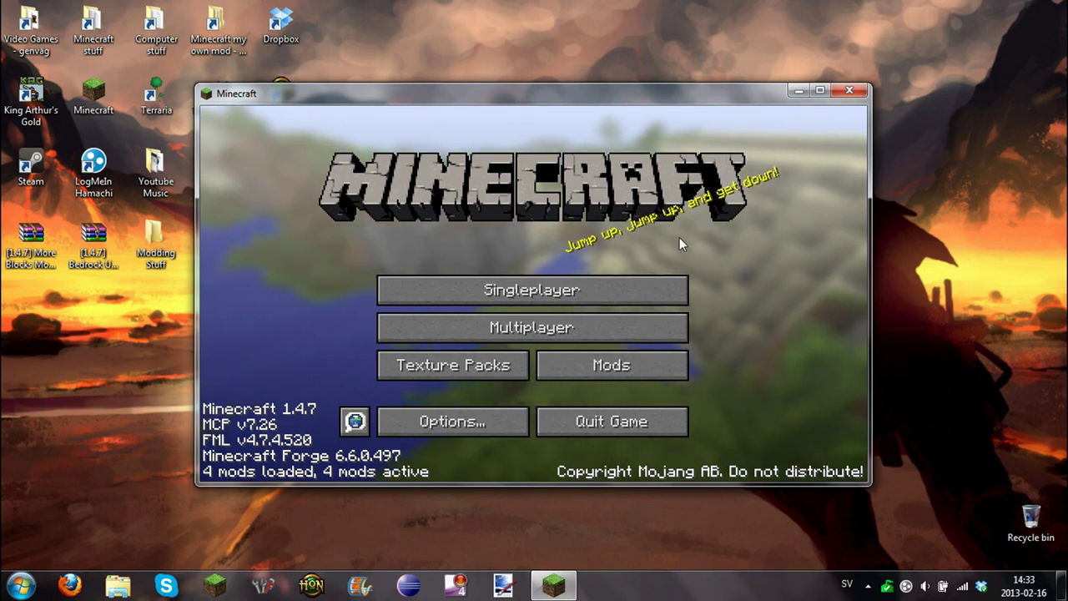
Look over the singleplayer worlds once more, then quit Minecraft to the desktop
click(639, 281)
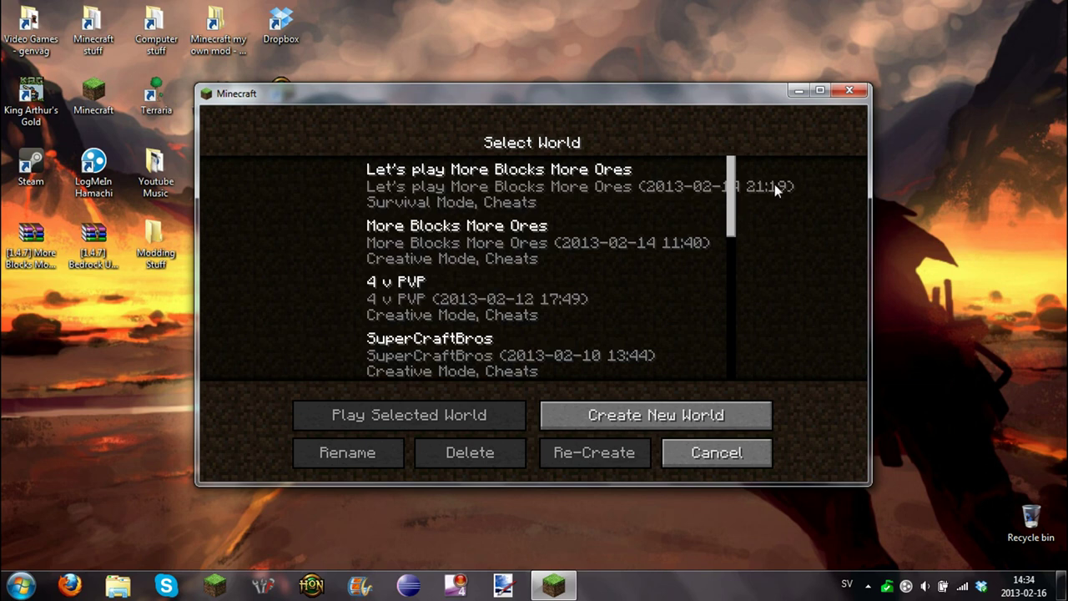
mouse_move(732, 210)
mouse_down()
mouse_move(722, 369)
mouse_move(743, 183)
mouse_up()
click(765, 455)
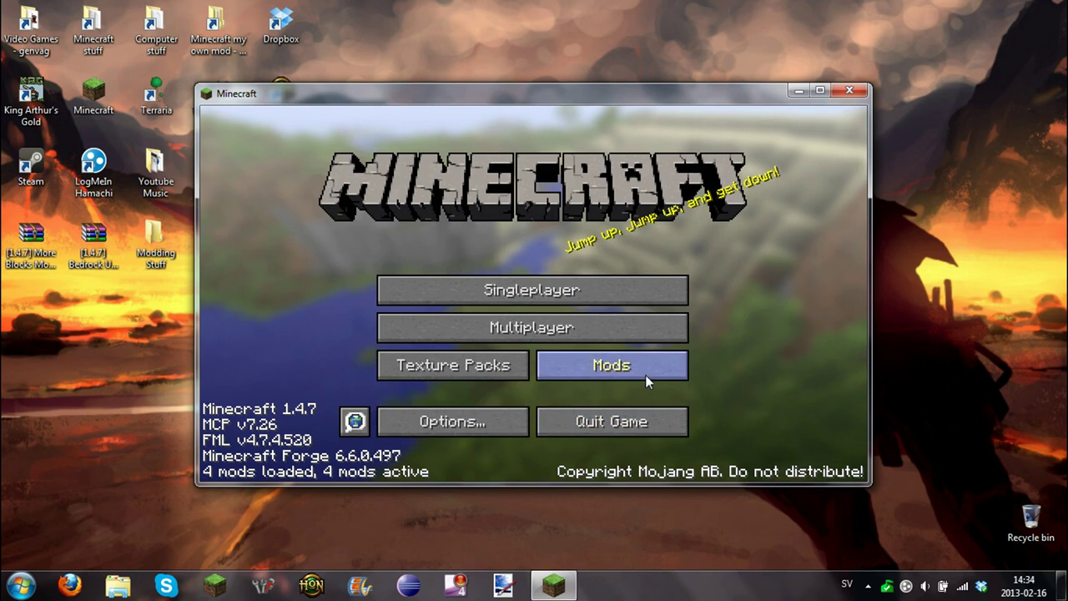
click(558, 417)
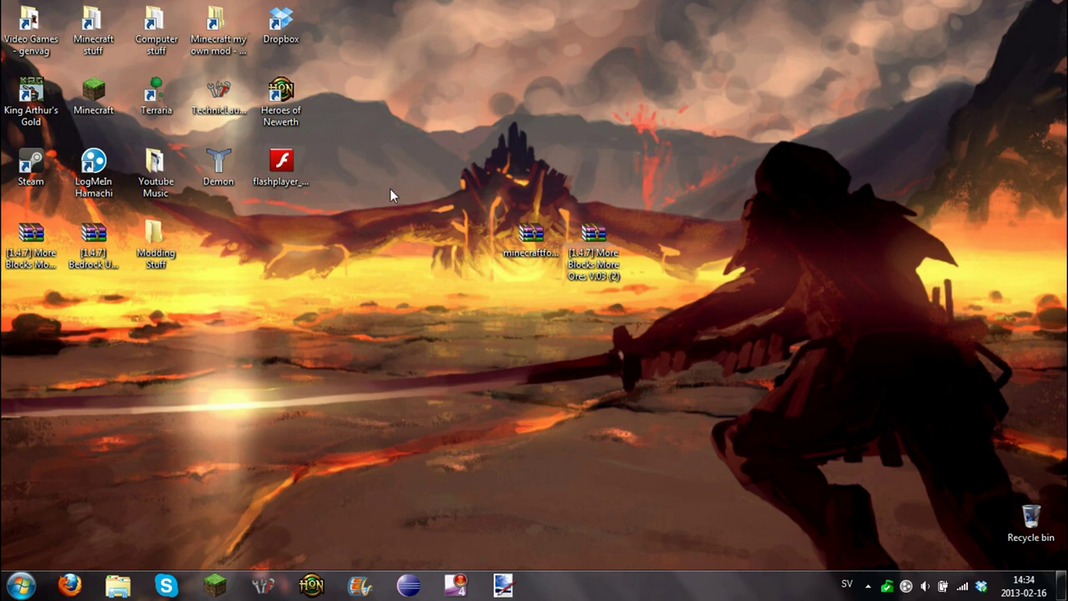
drag(334, 97, 880, 25)
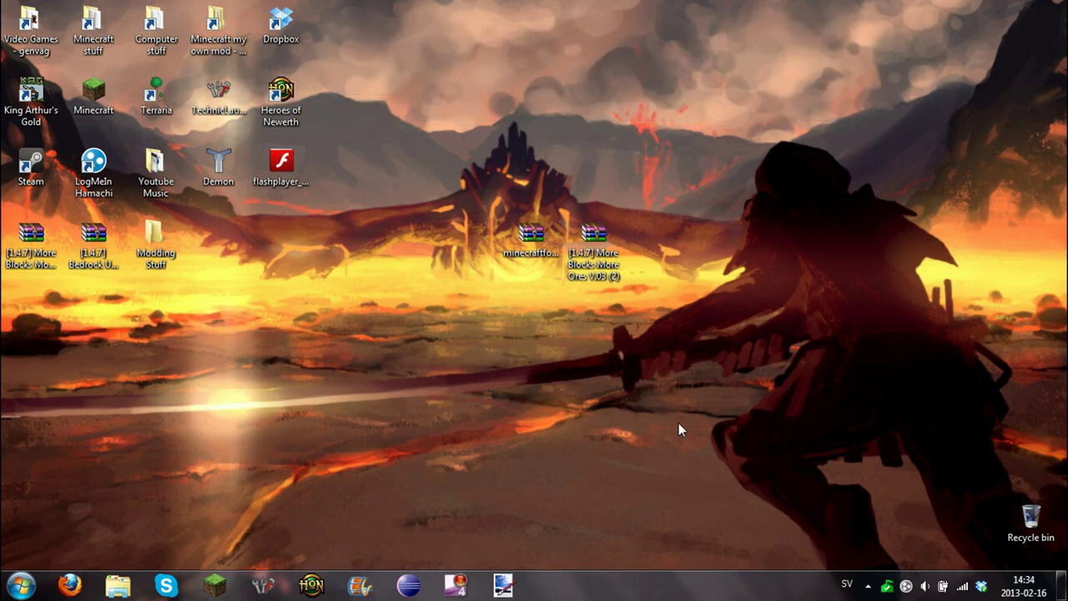